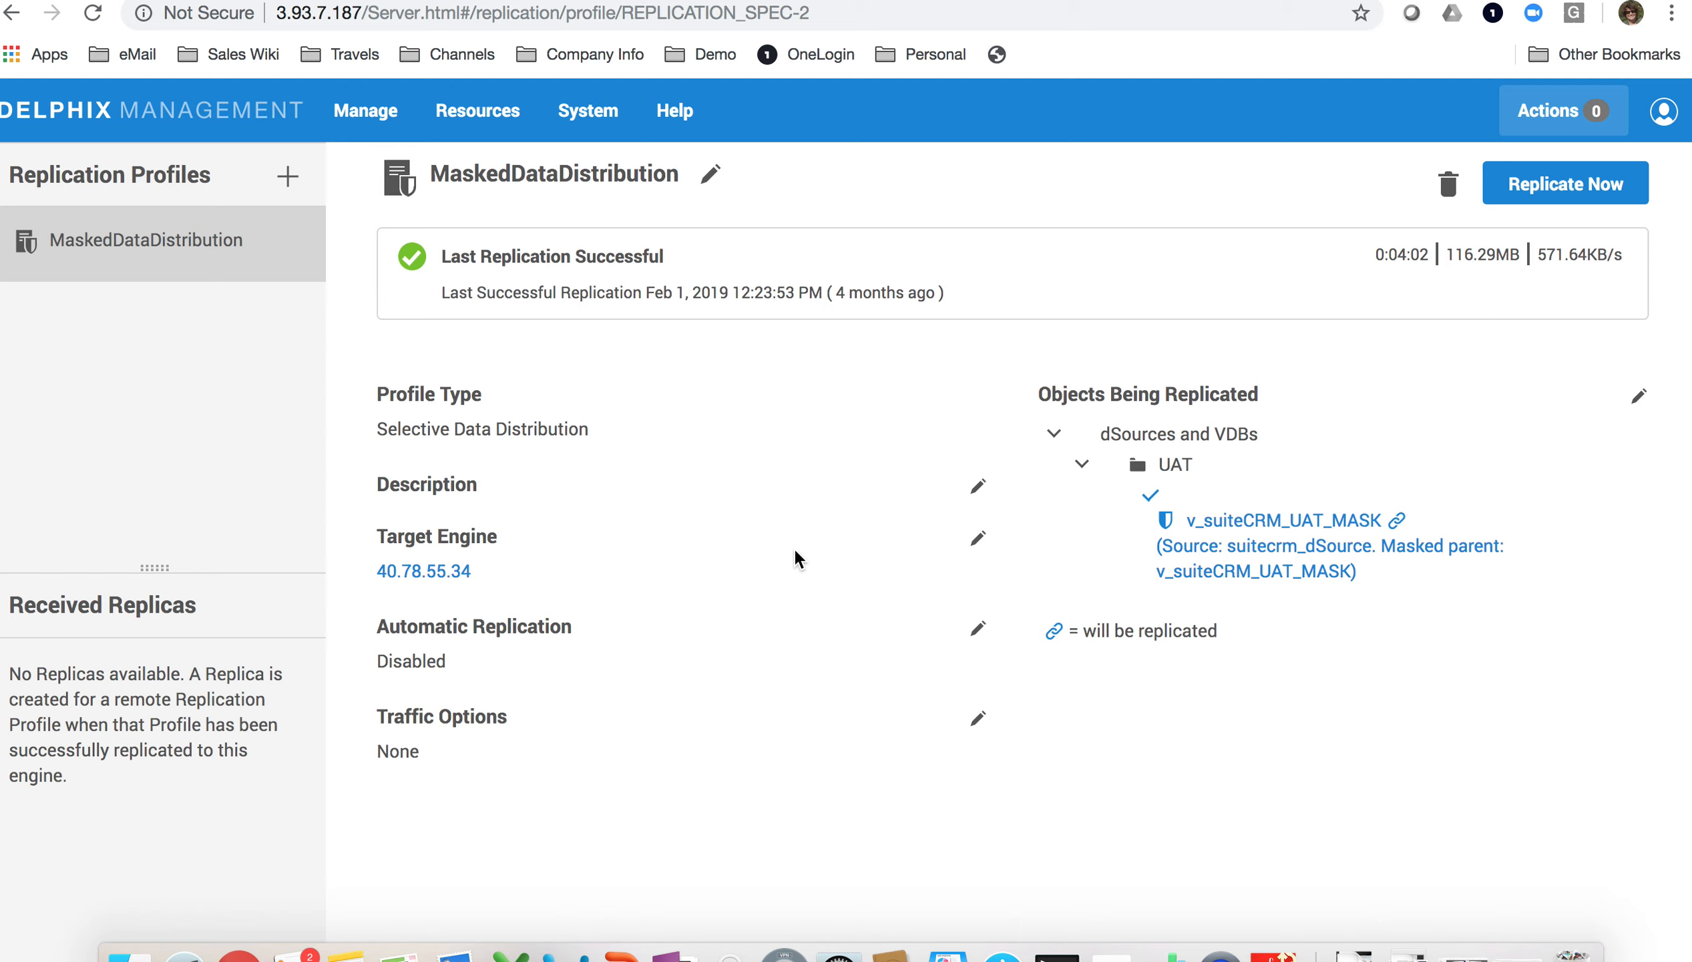
# Step: Open the System menu to reach the MaskedDataDistribution replication profile
pyautogui.click(586, 124)
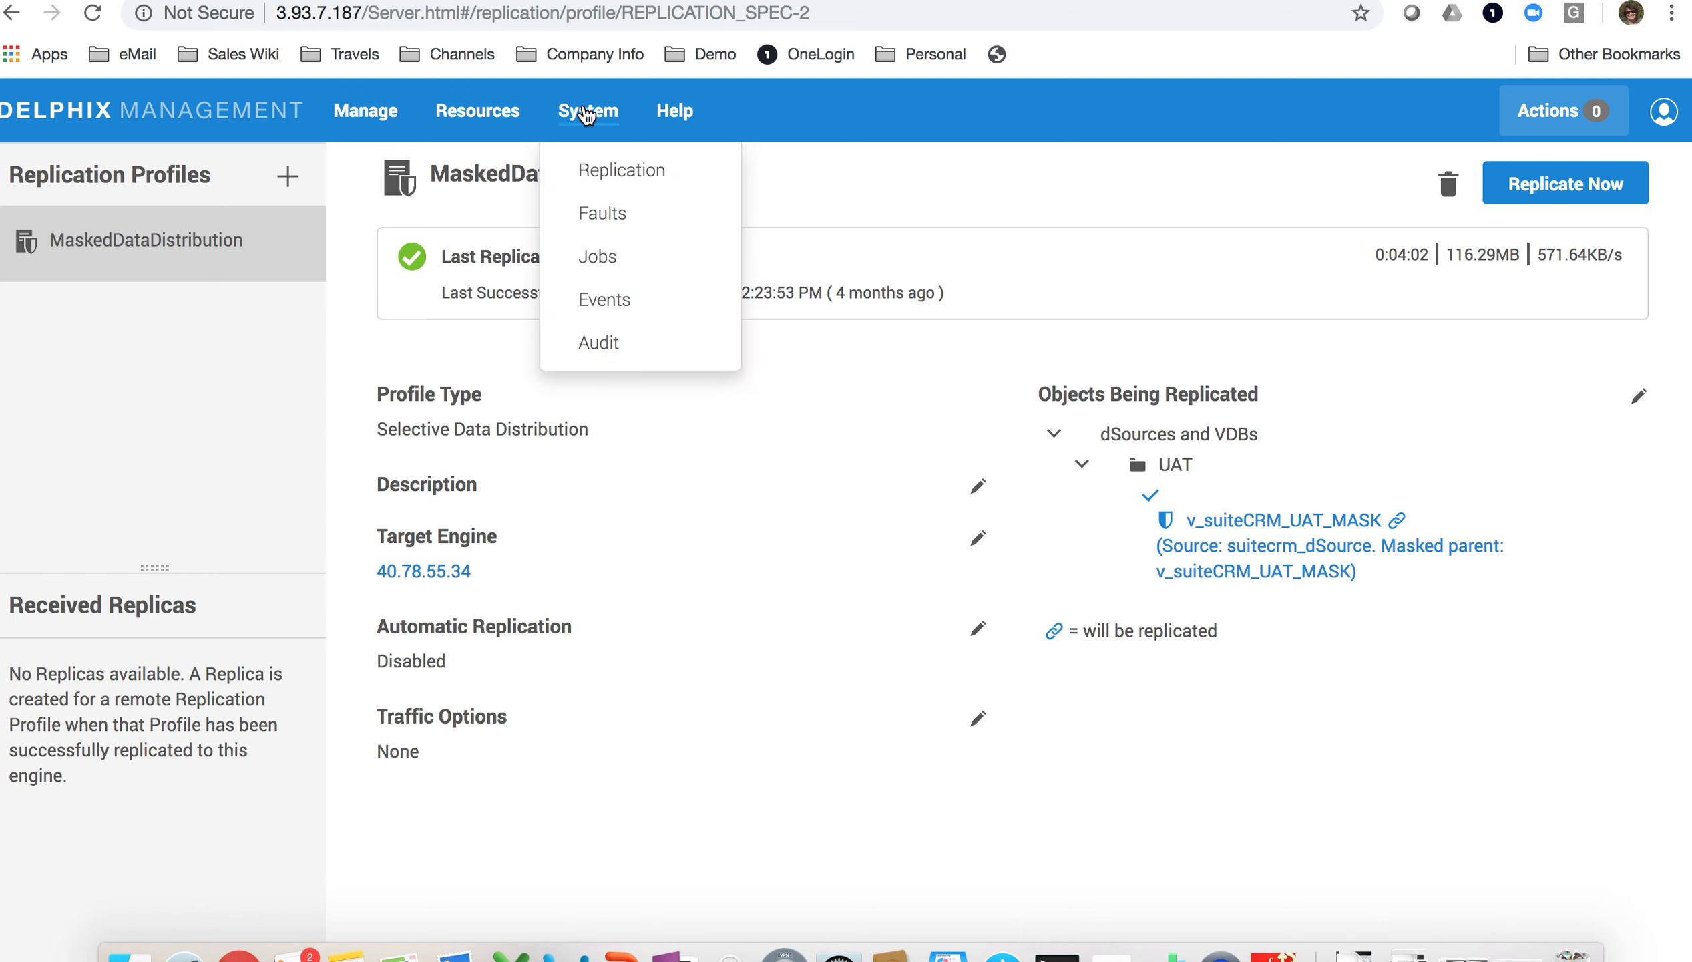
# Step: Start a new replication profile named 'Demo Purposes'
pyautogui.click(611, 169)
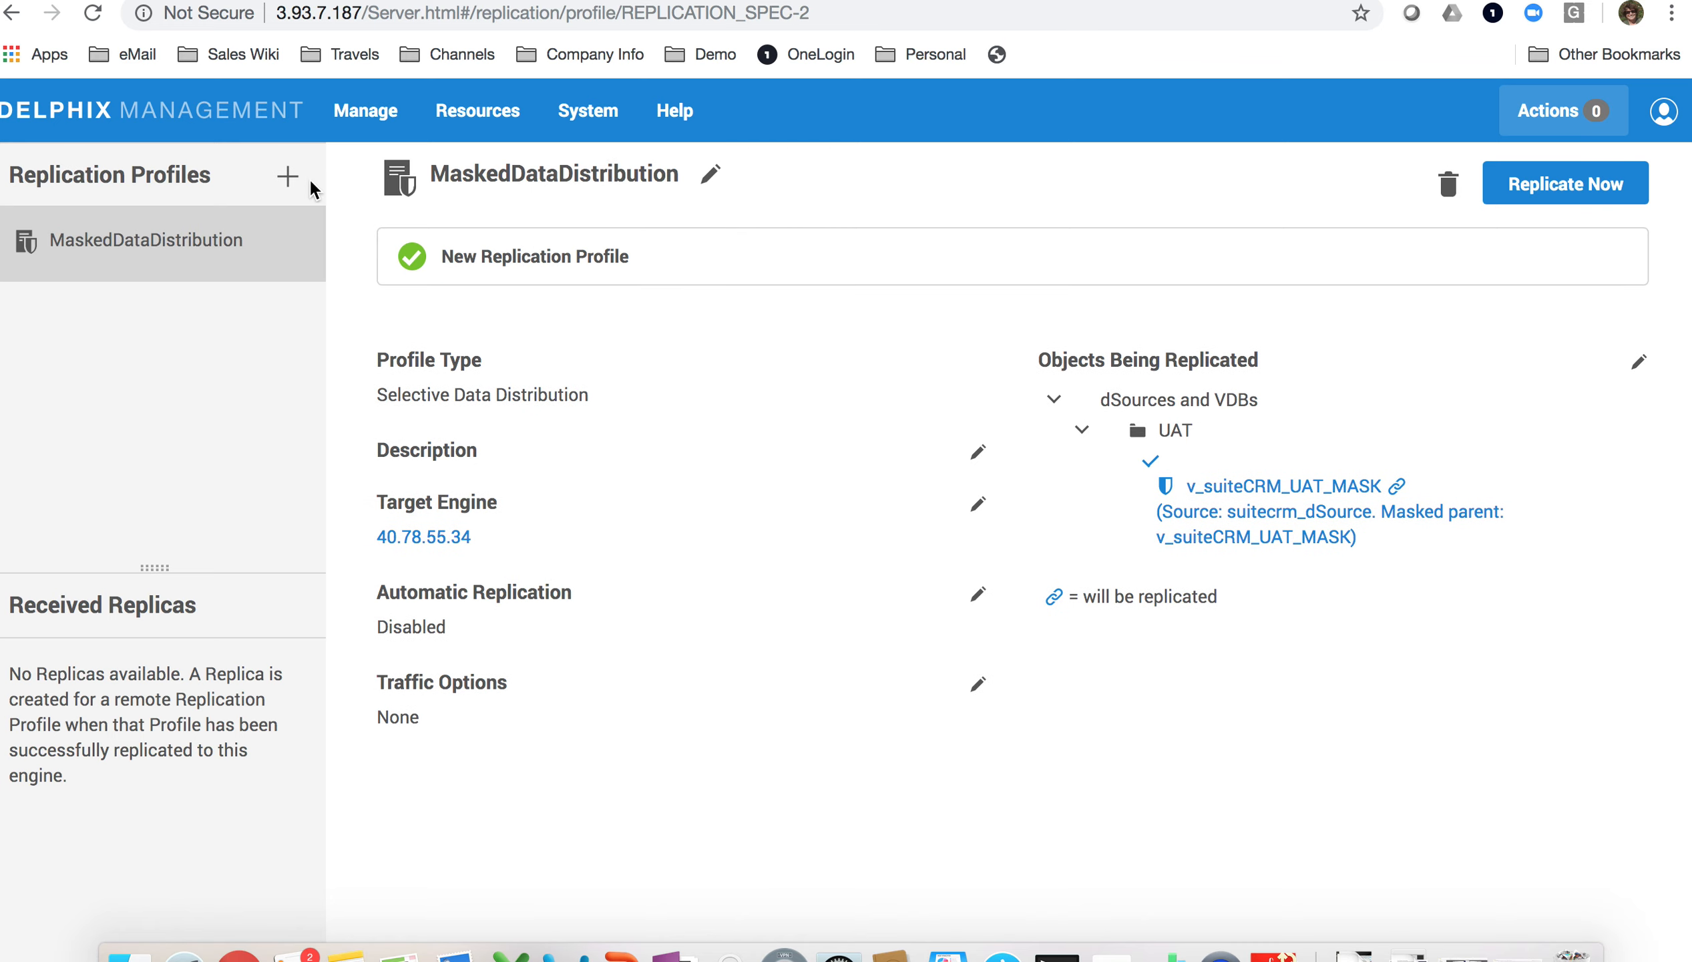
pyautogui.click(286, 181)
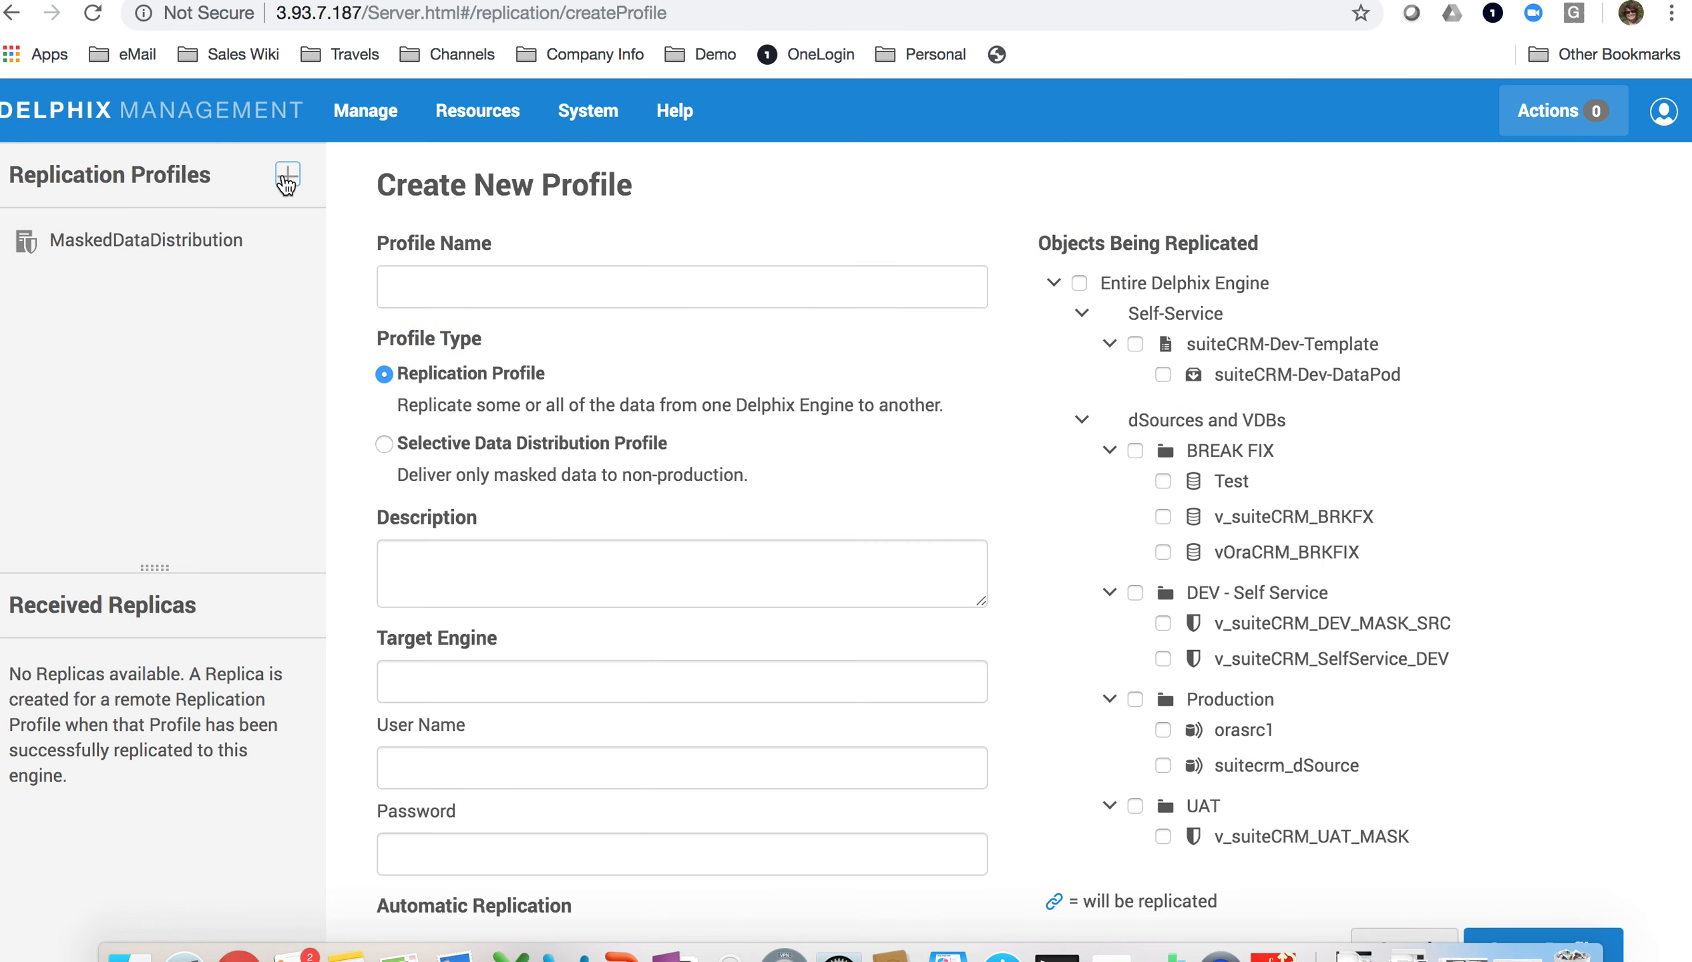
pyautogui.click(524, 289)
pyautogui.write('Demo')
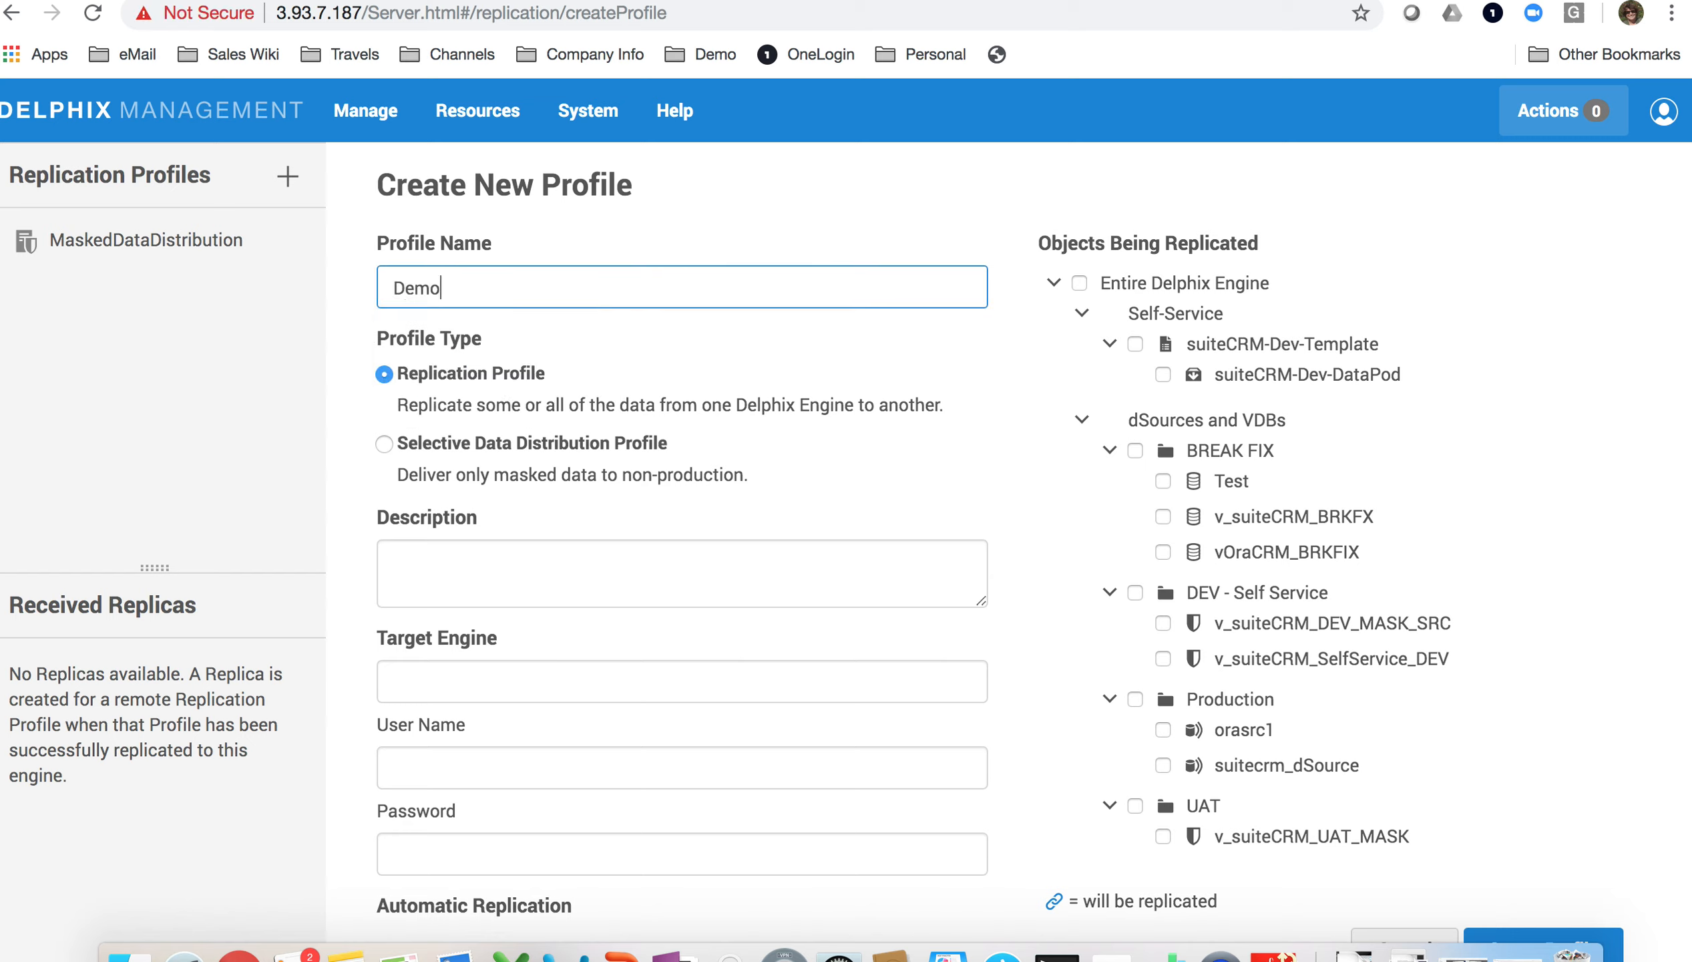
pyautogui.write(' Purposes')
# Step: Set the profile type to Replication Profile and tick suitecrm_dSource for replication
pyautogui.click(385, 444)
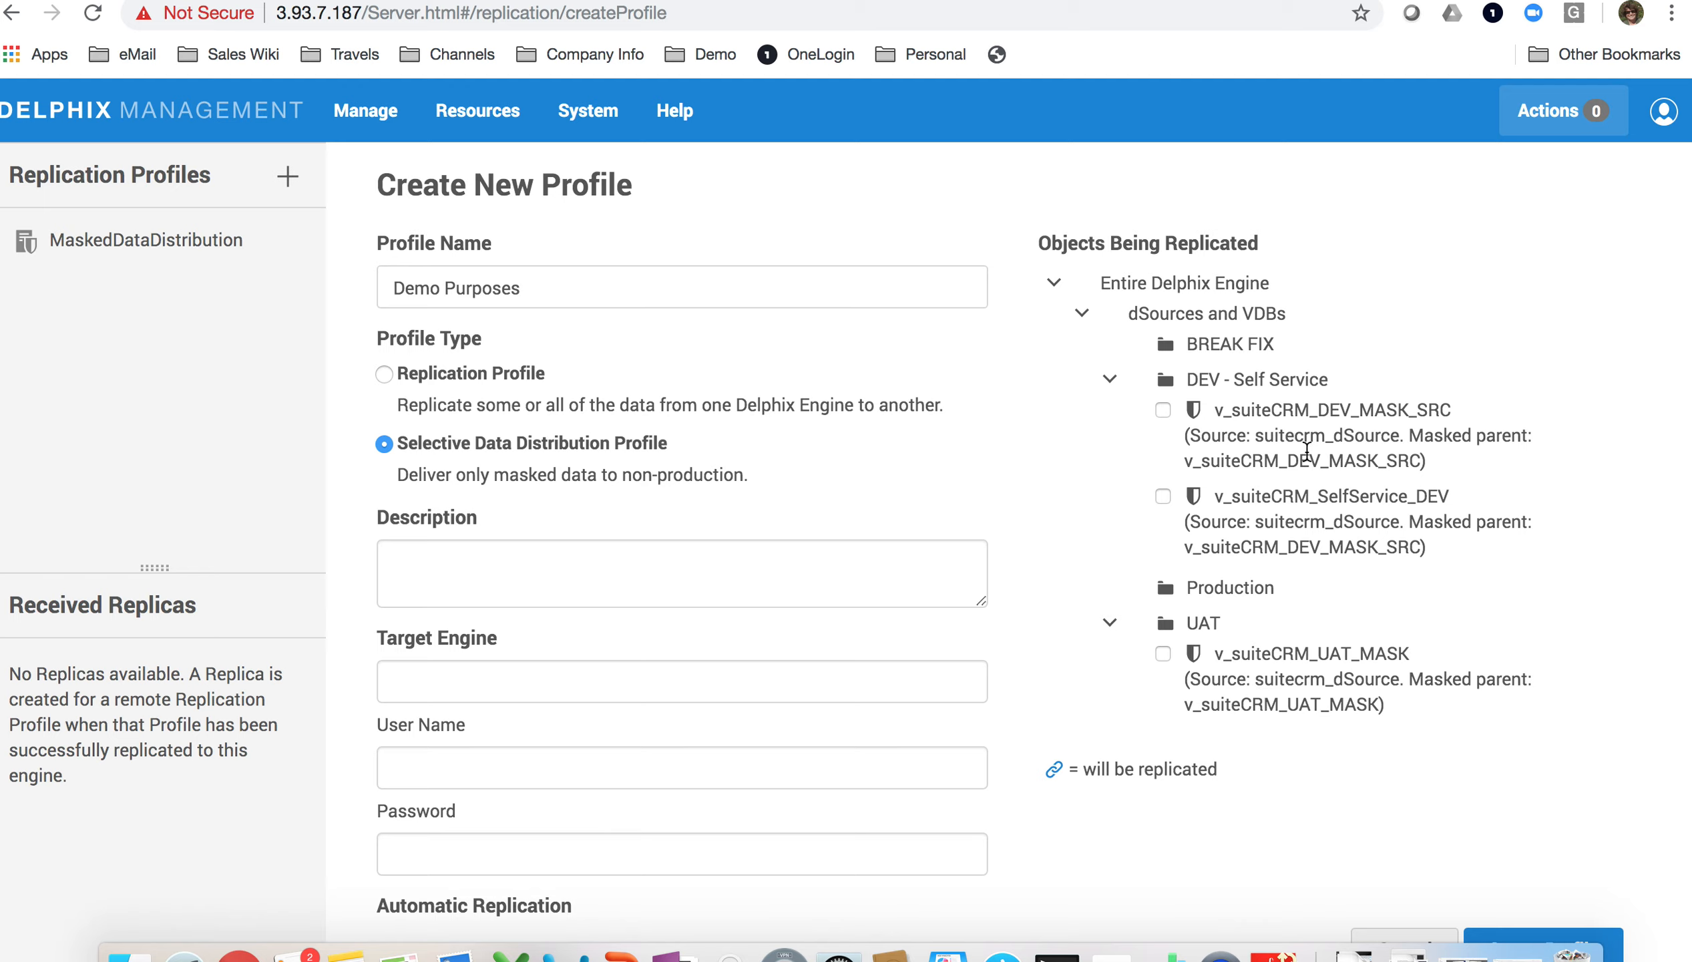
pyautogui.click(384, 374)
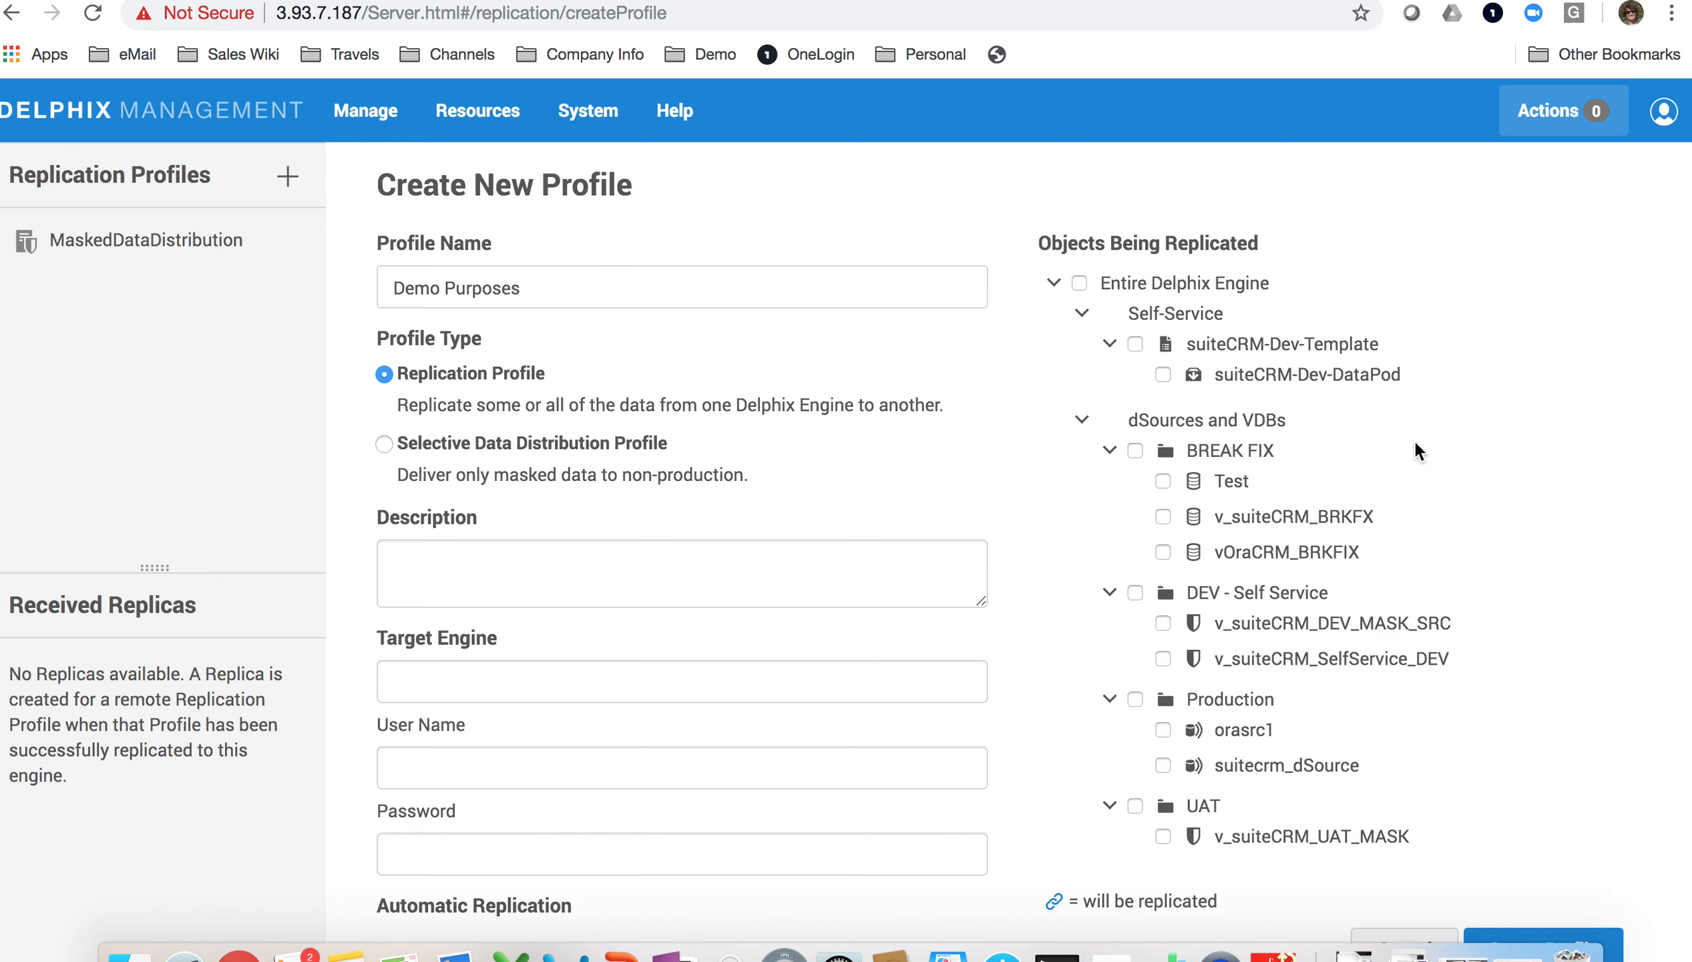
pyautogui.scroll(-2, 1416, 443)
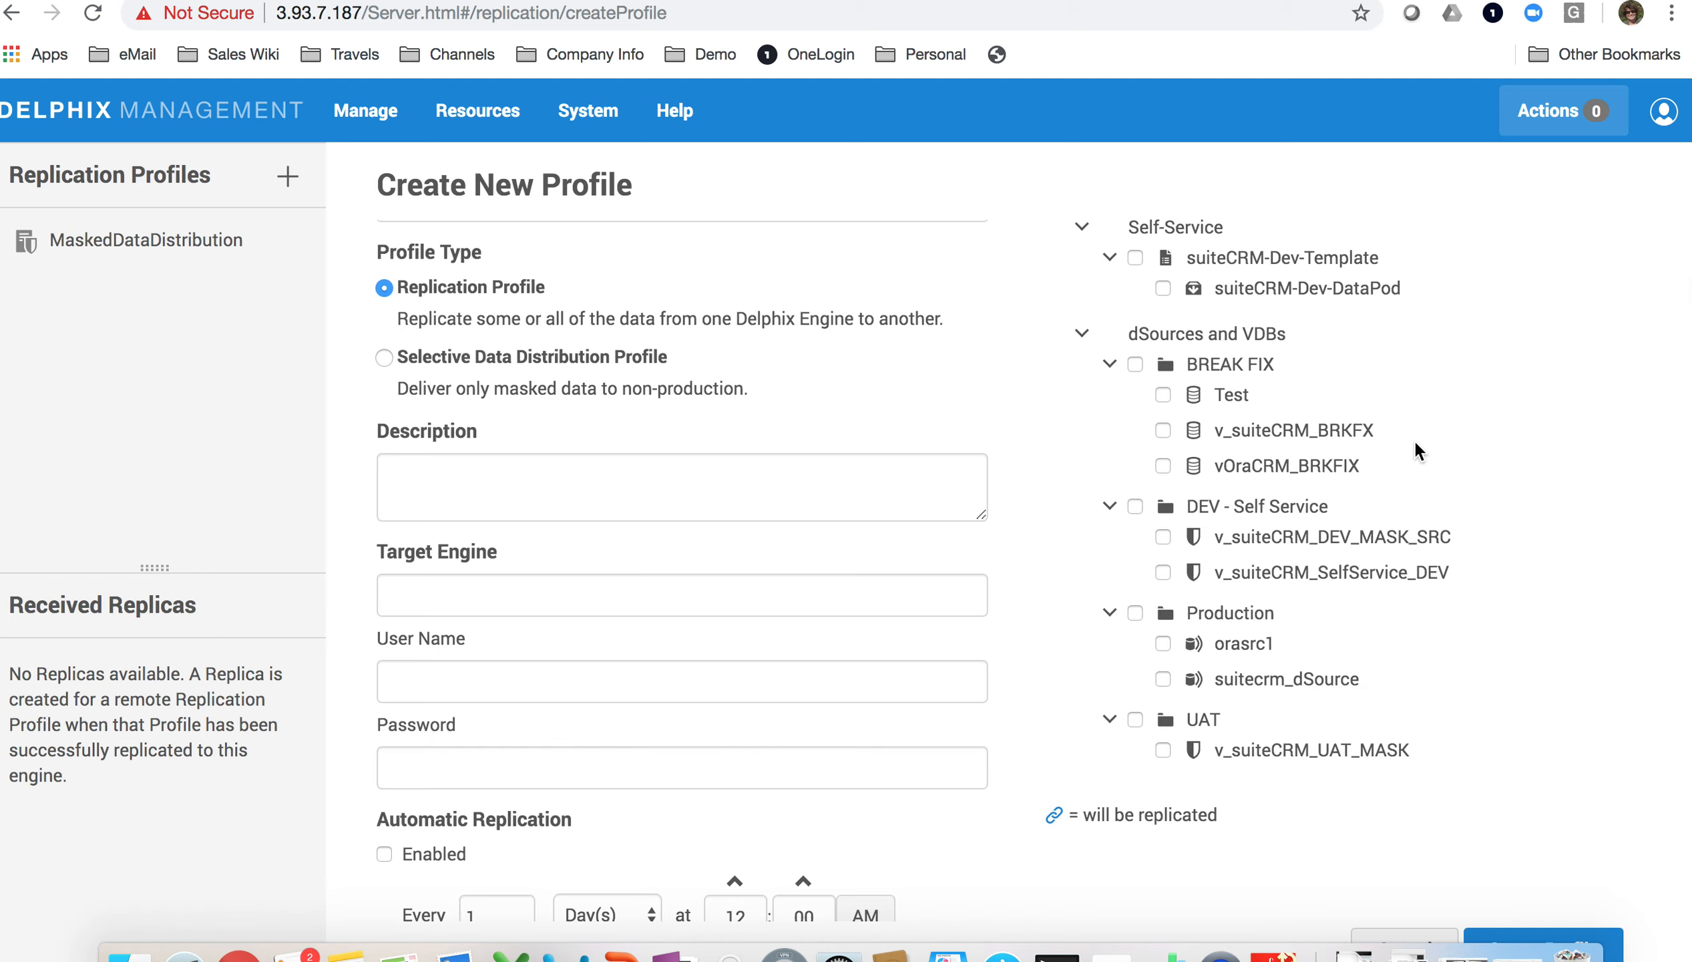
pyautogui.click(1164, 678)
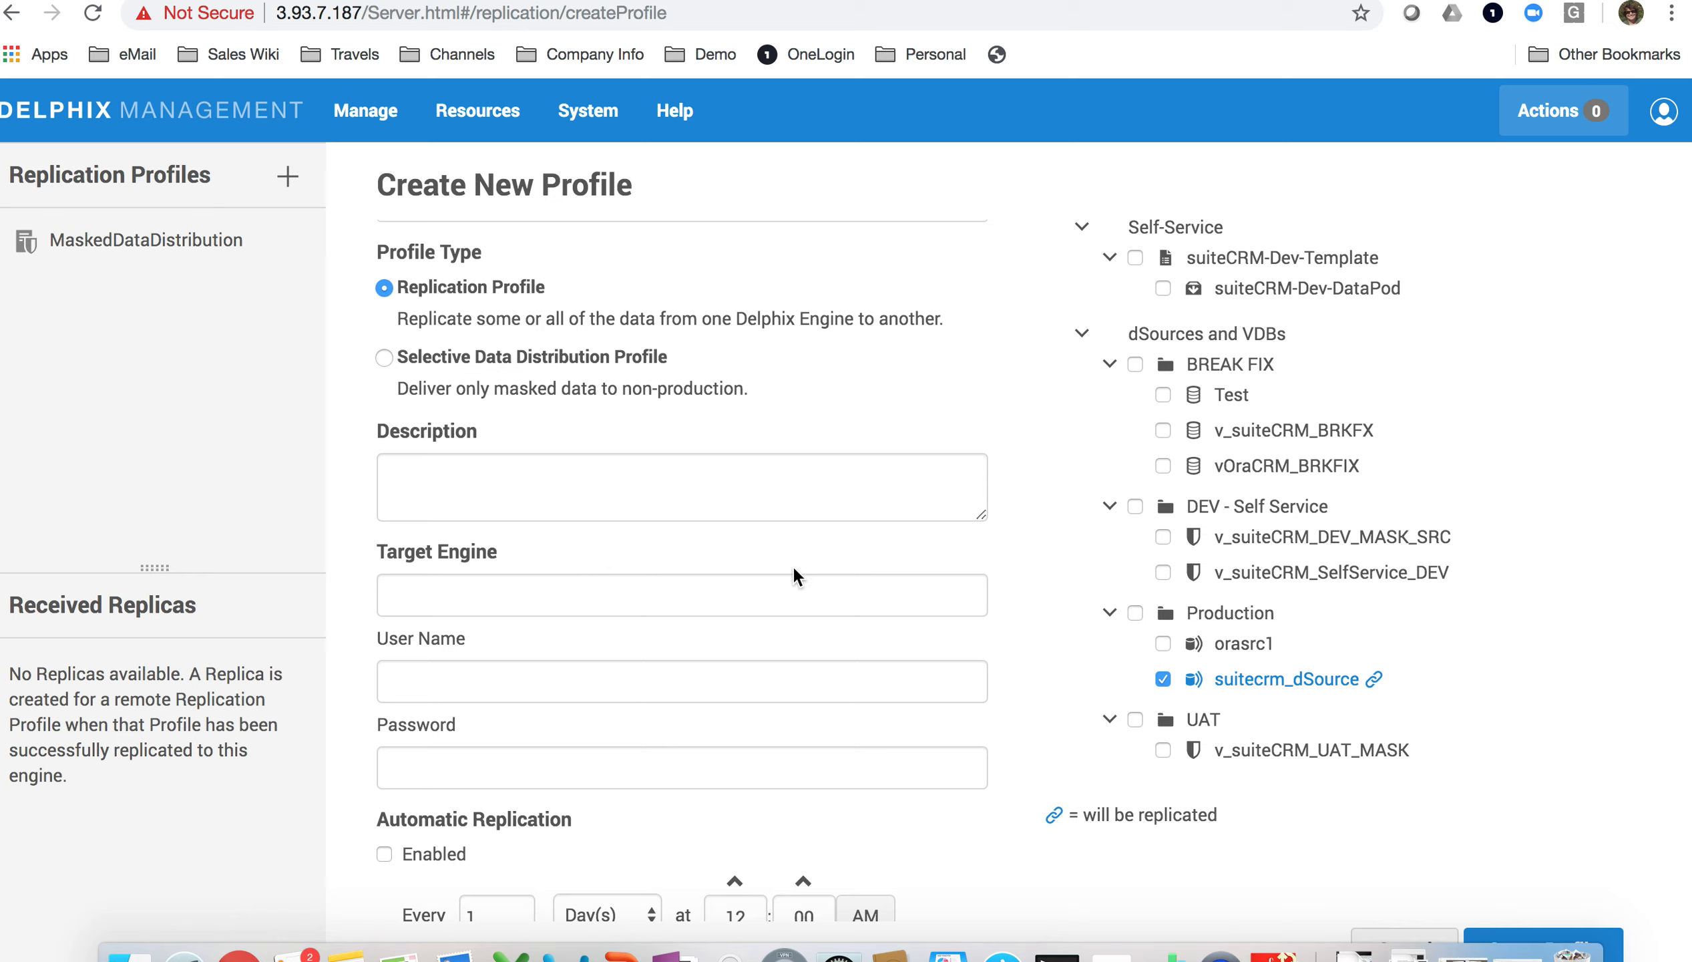
# Step: Give the profile description 'dSource Replication' and target engine 54.237.5.74
pyautogui.click(700, 490)
pyautogui.write('dSo')
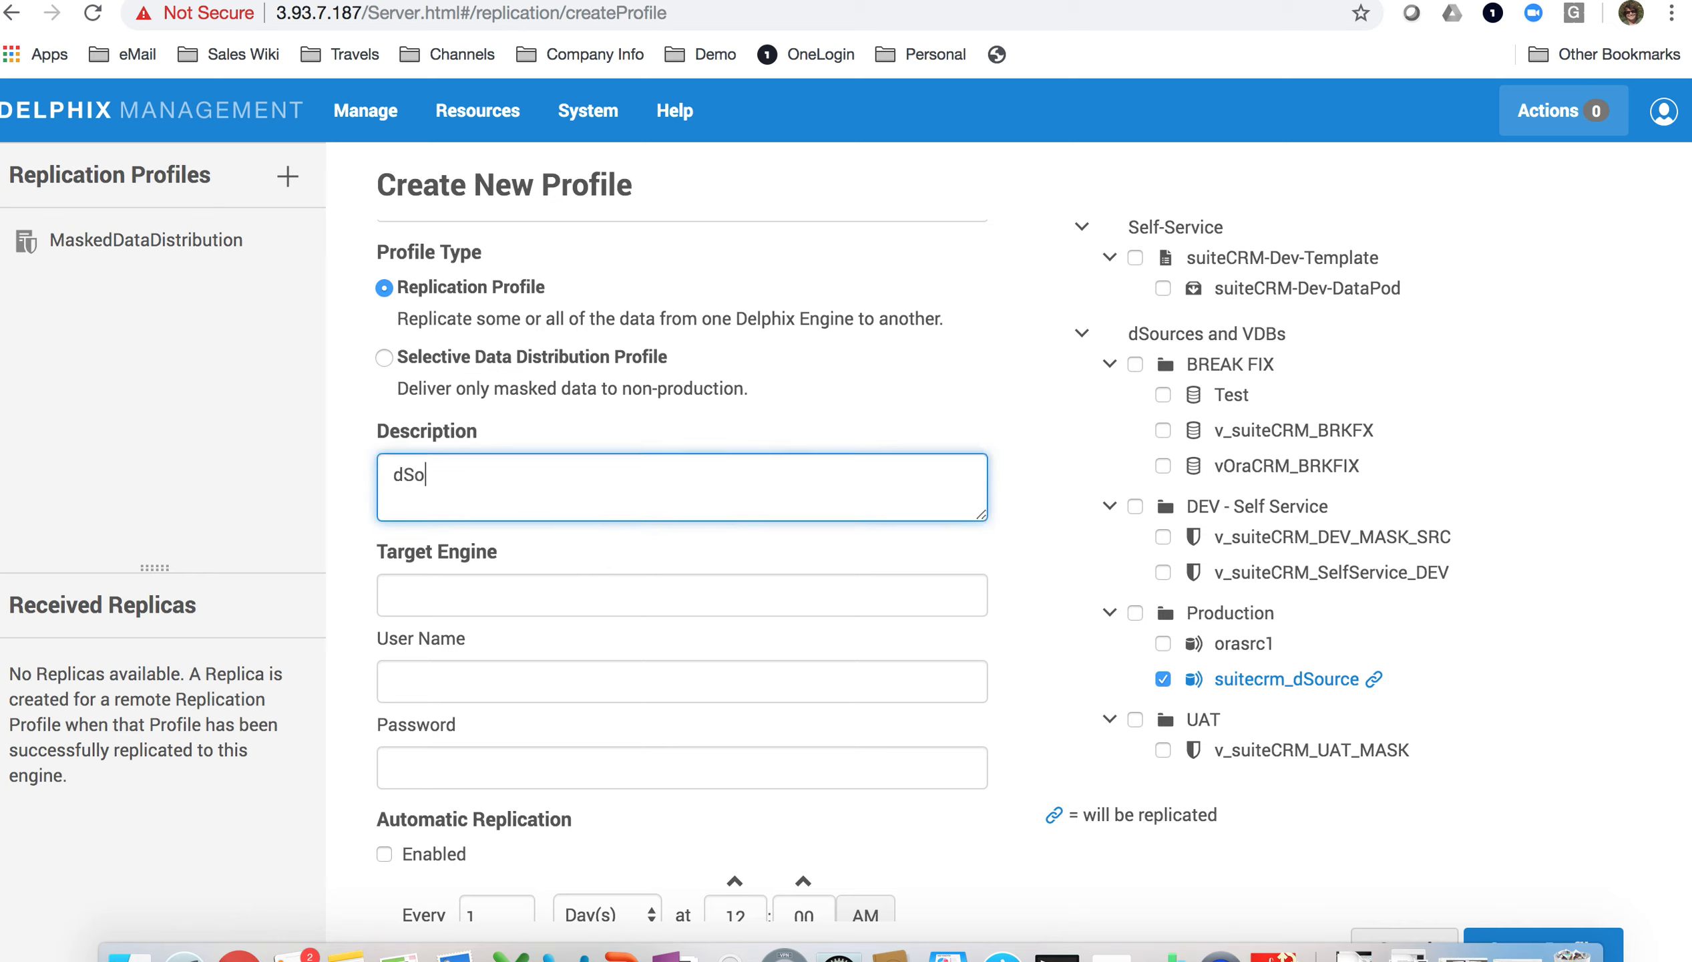
pyautogui.write('urce Replication')
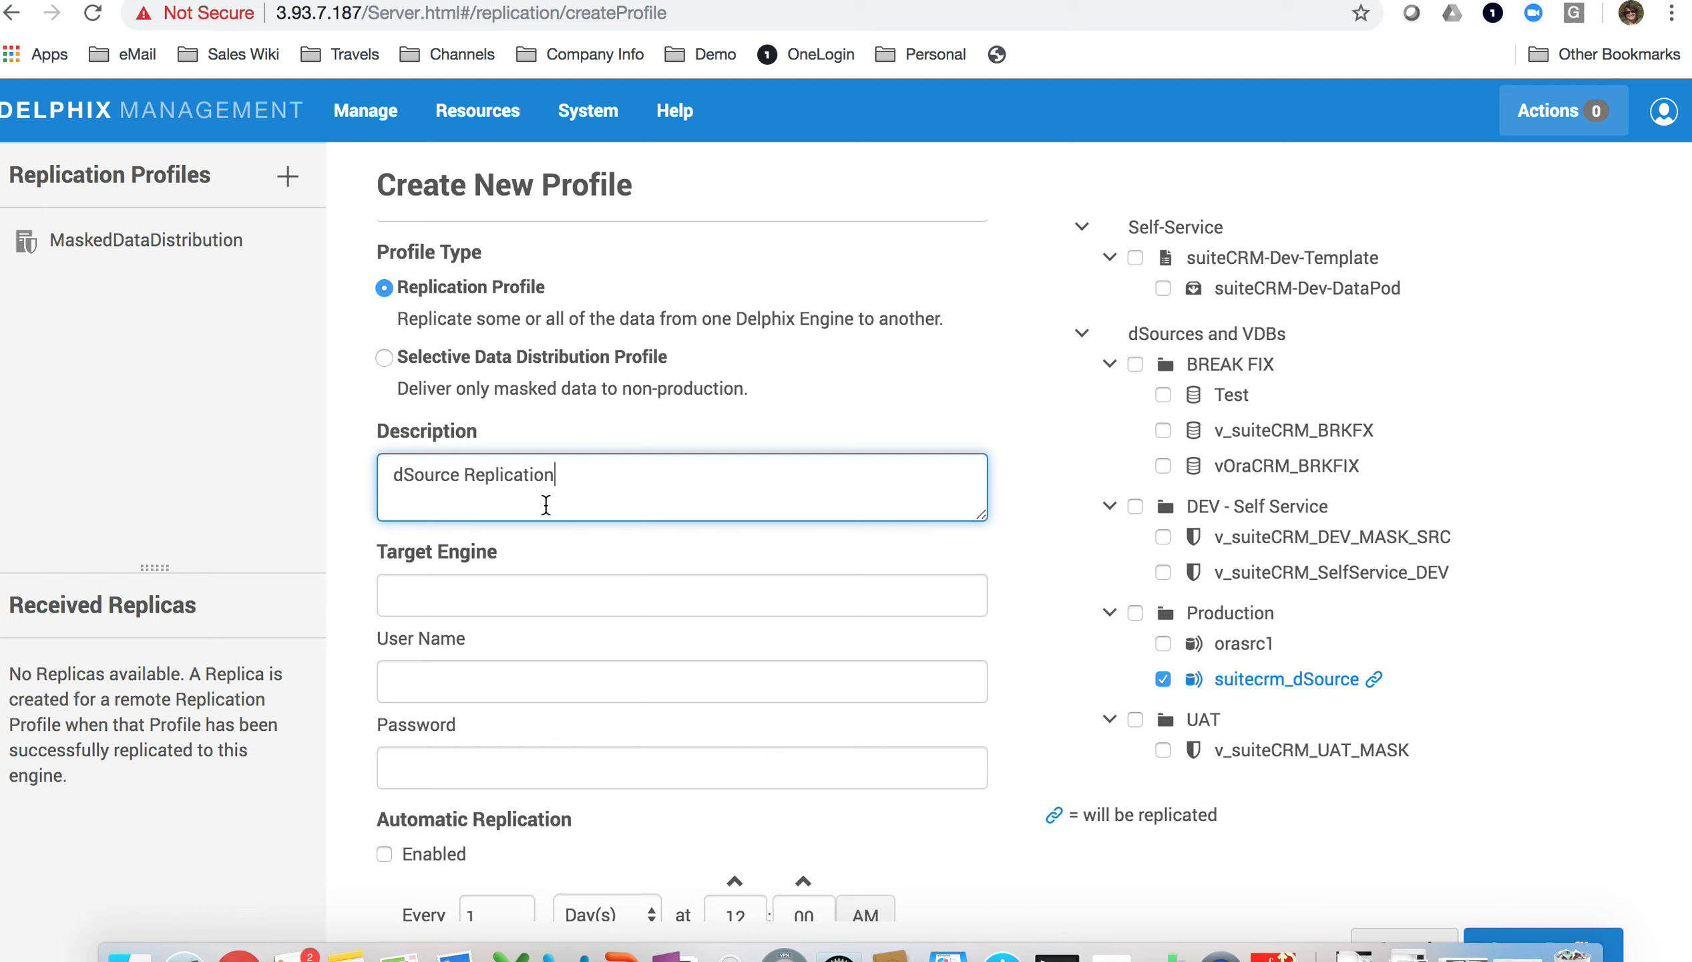
pyautogui.click(512, 589)
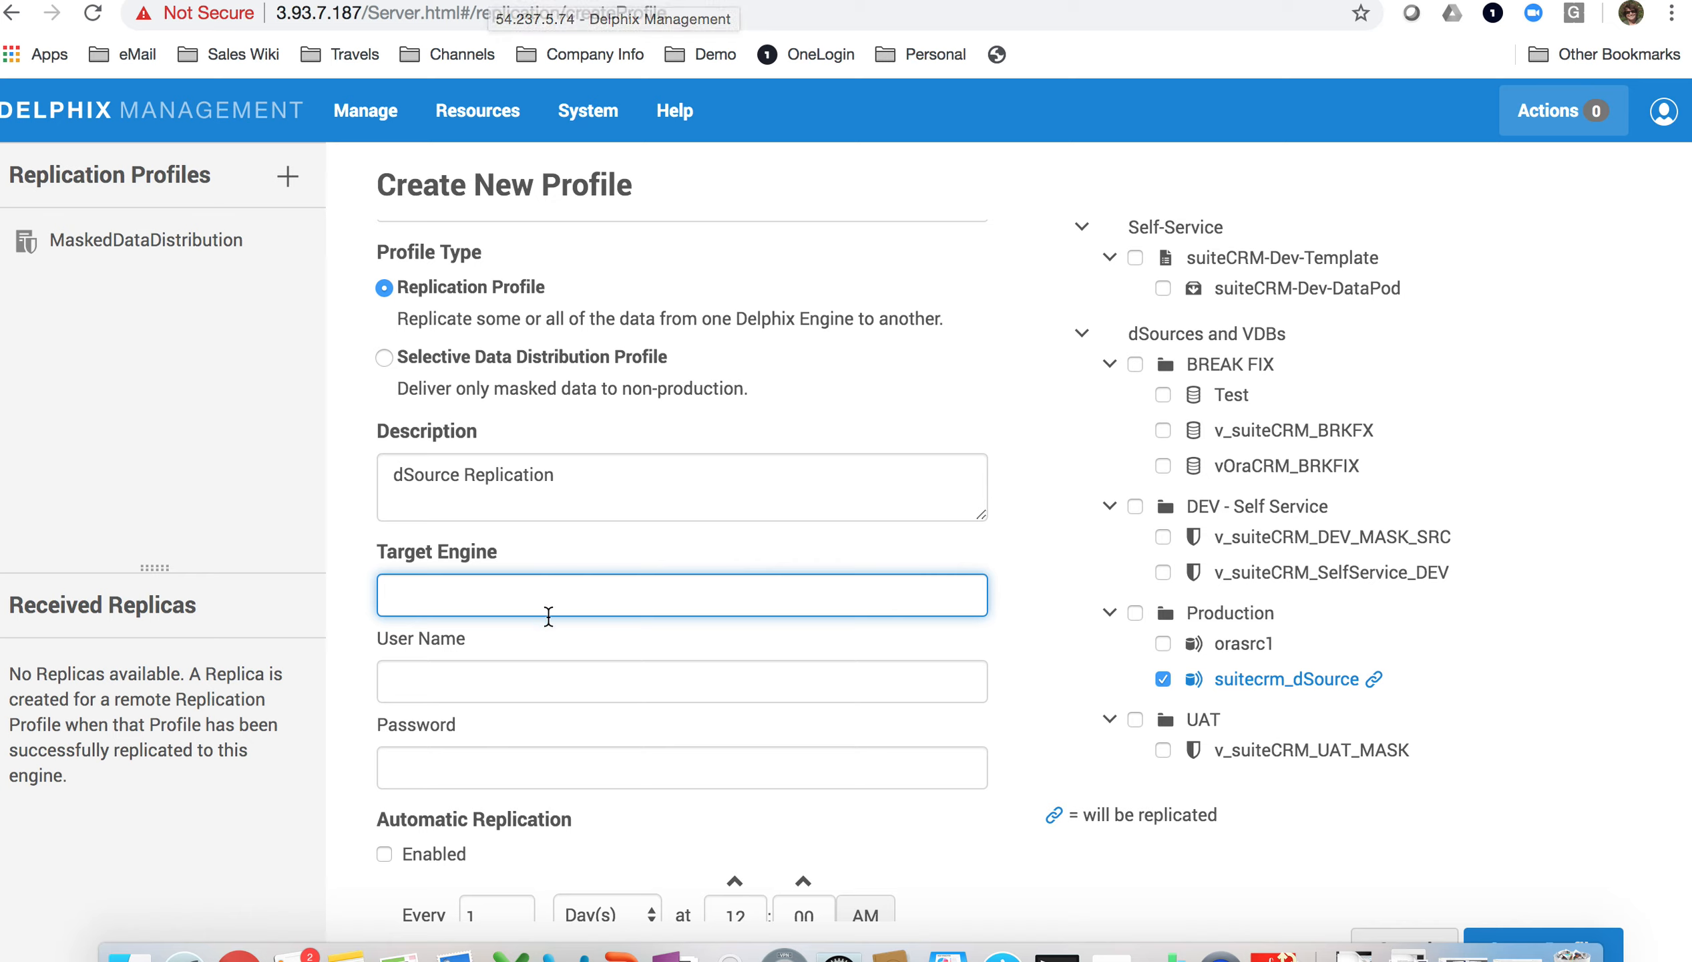
pyautogui.write('5')
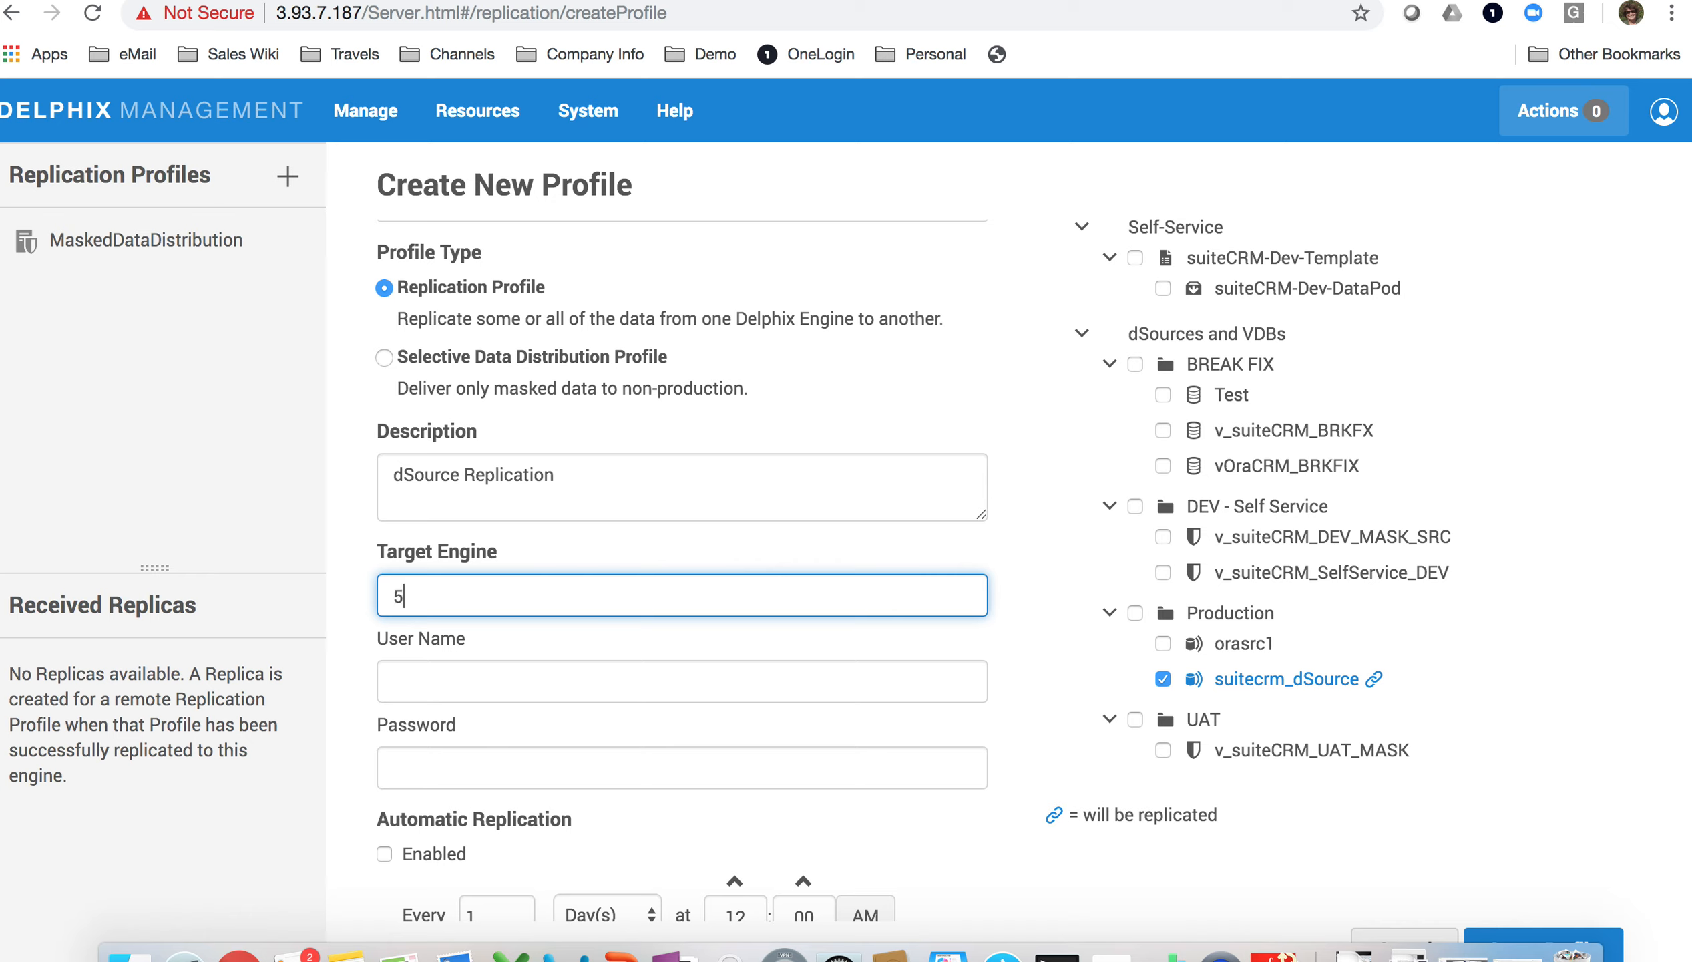
pyautogui.write('4.237.5.74')
# Step: Enter the target engine's admin user name and password
pyautogui.click(528, 689)
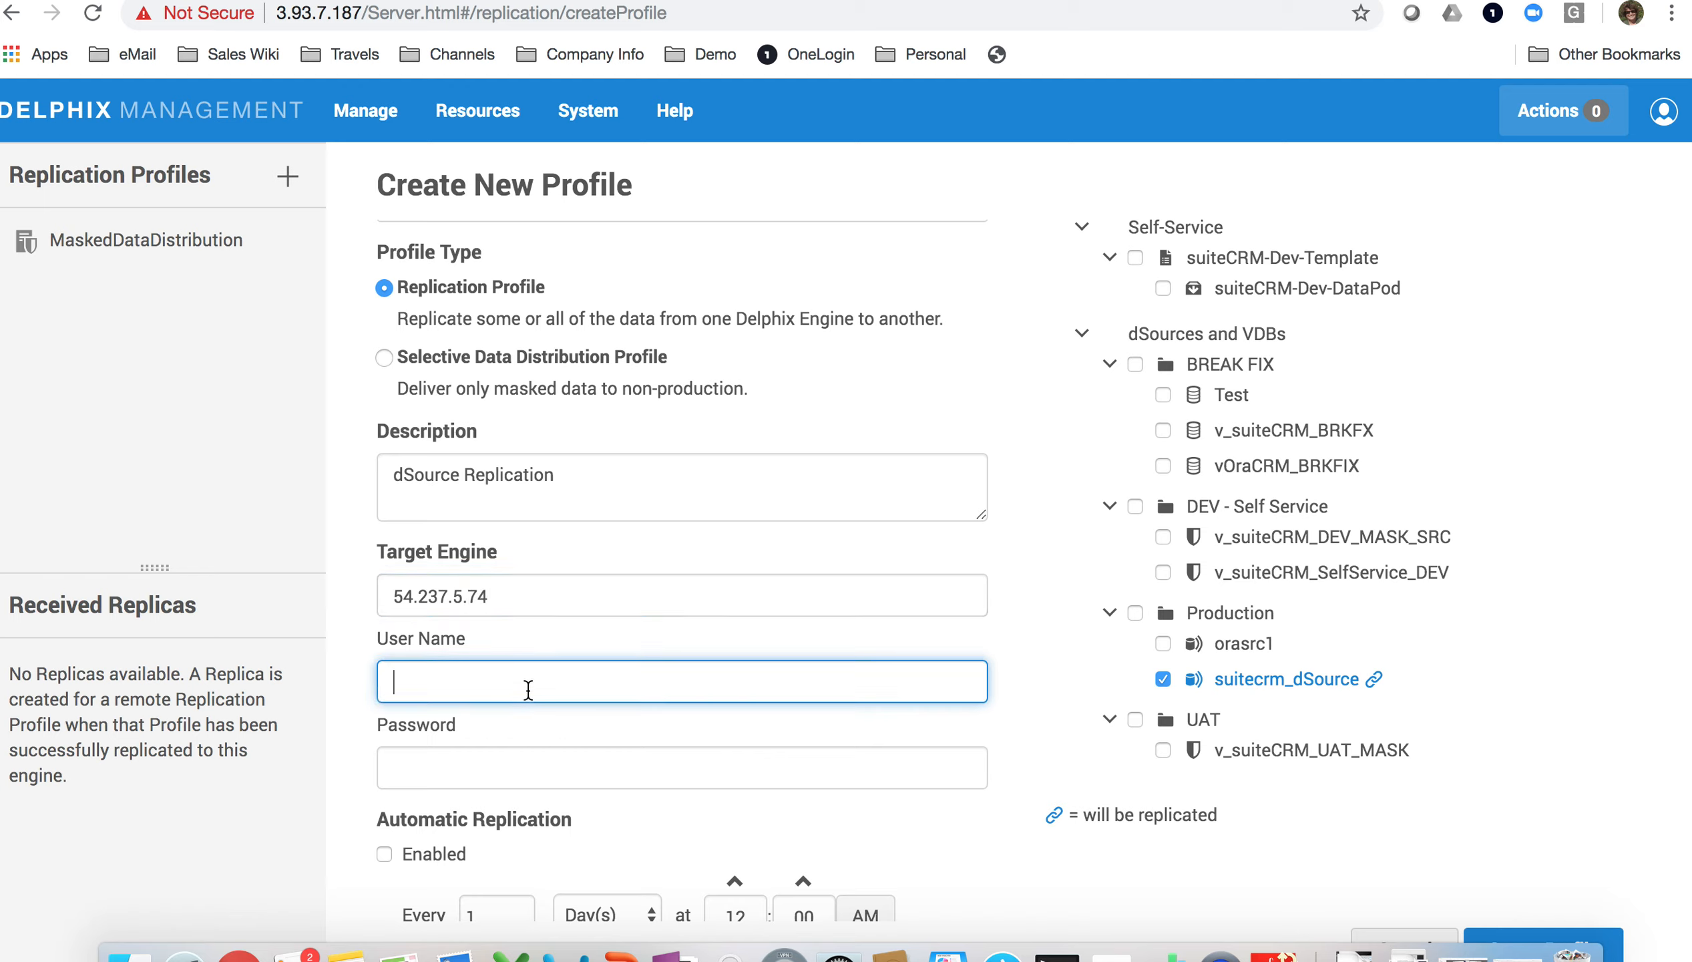
pyautogui.write('delphix_admin')
pyautogui.click(514, 781)
pyautogui.write('delphix')
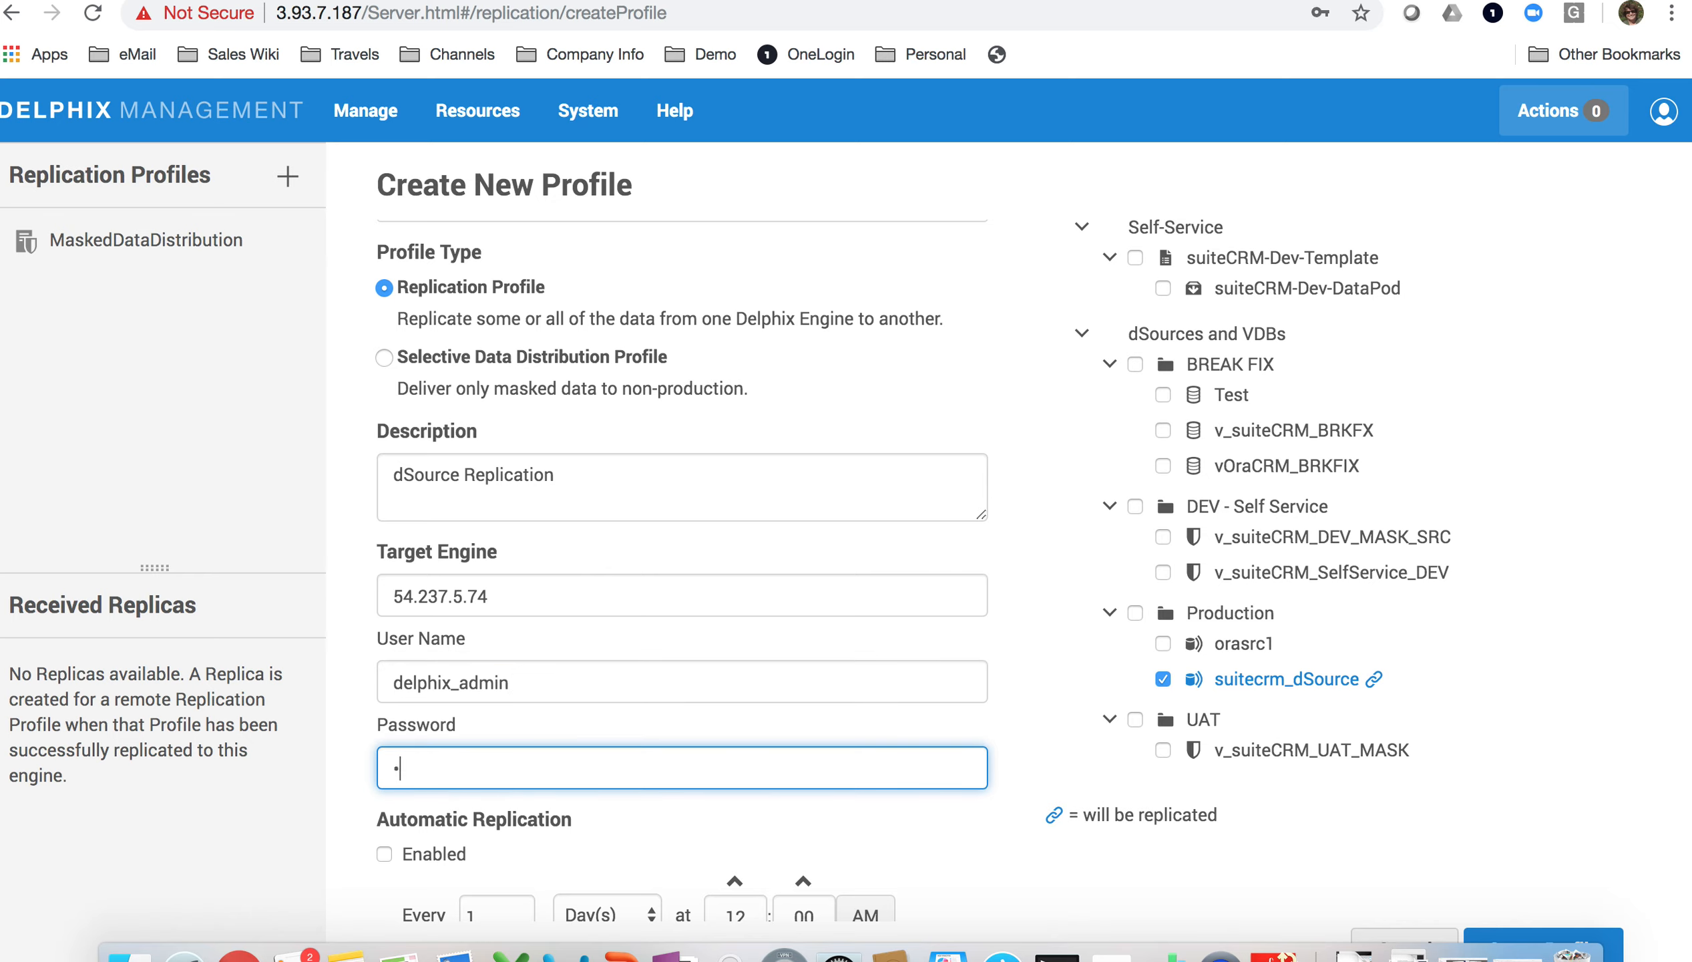
pyautogui.press('BackSpace')
pyautogui.press('BackSpace')
pyautogui.press('BackSpace')
pyautogui.press('BackSpace')
pyautogui.press('BackSpace')
pyautogui.press('BackSpace')
pyautogui.press('BackSpace')
pyautogui.write('delphix')
pyautogui.scroll(-3, 550, 848)
pyautogui.scroll(-1, 550, 848)
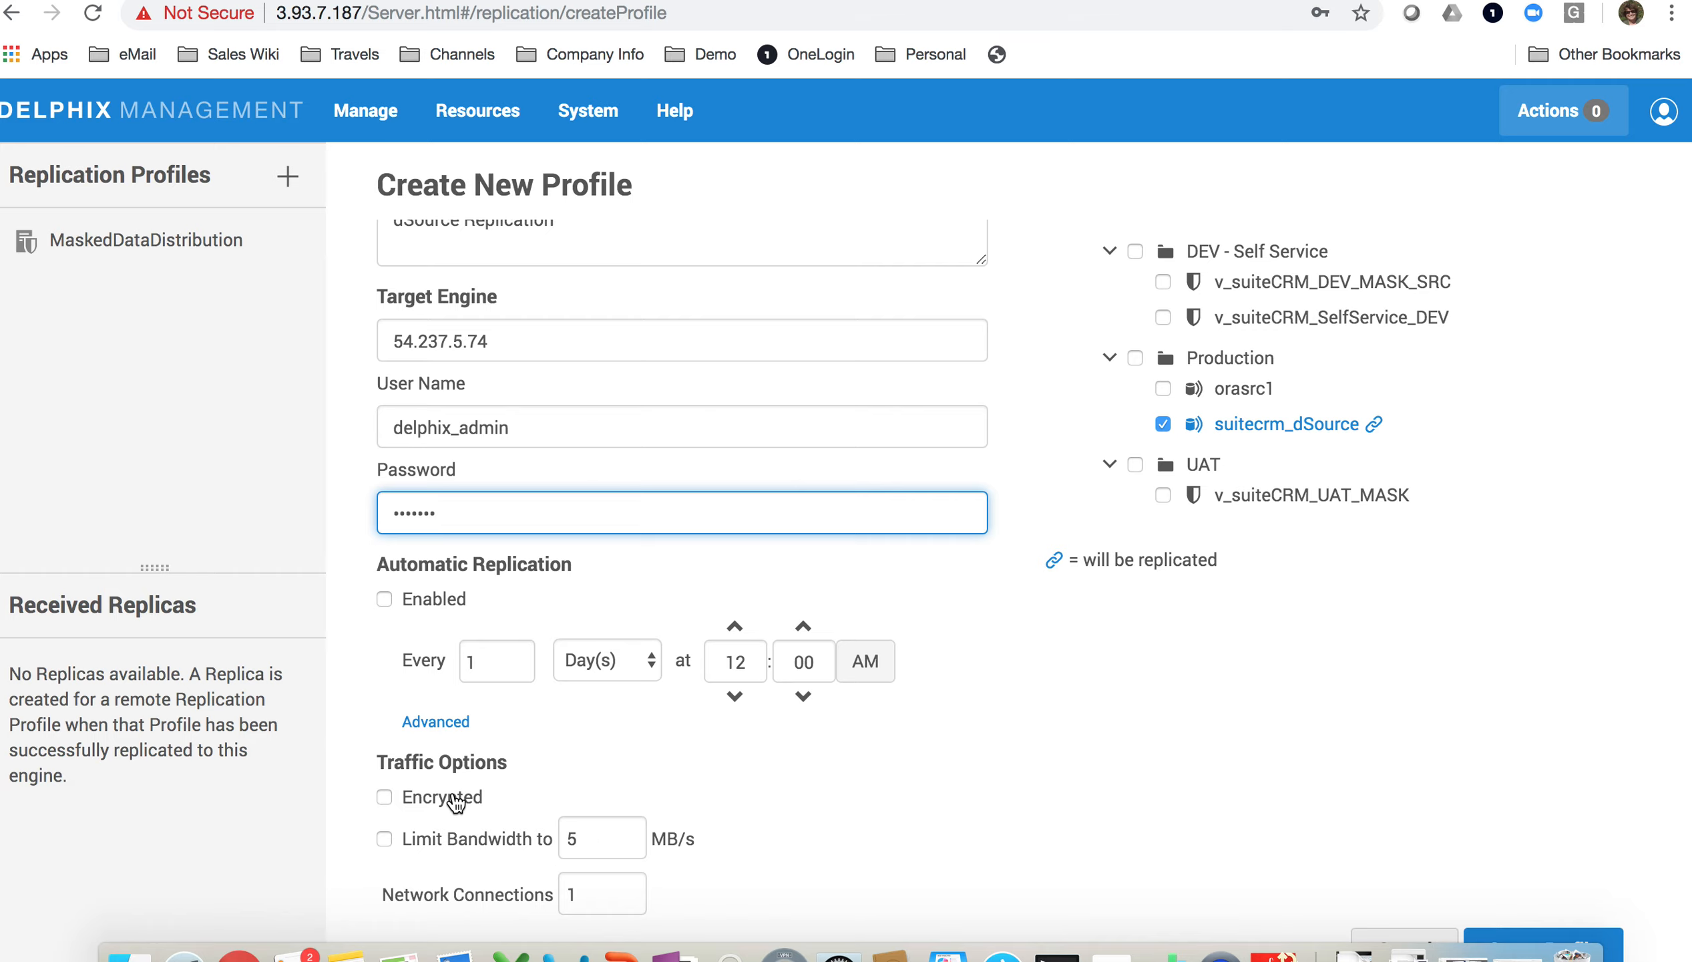
# Step: Keep Network Connections at 1 and create the Demo Purposes profile, then choose Replicate Now
pyautogui.scroll(-1, 701, 713)
pyautogui.click(622, 890)
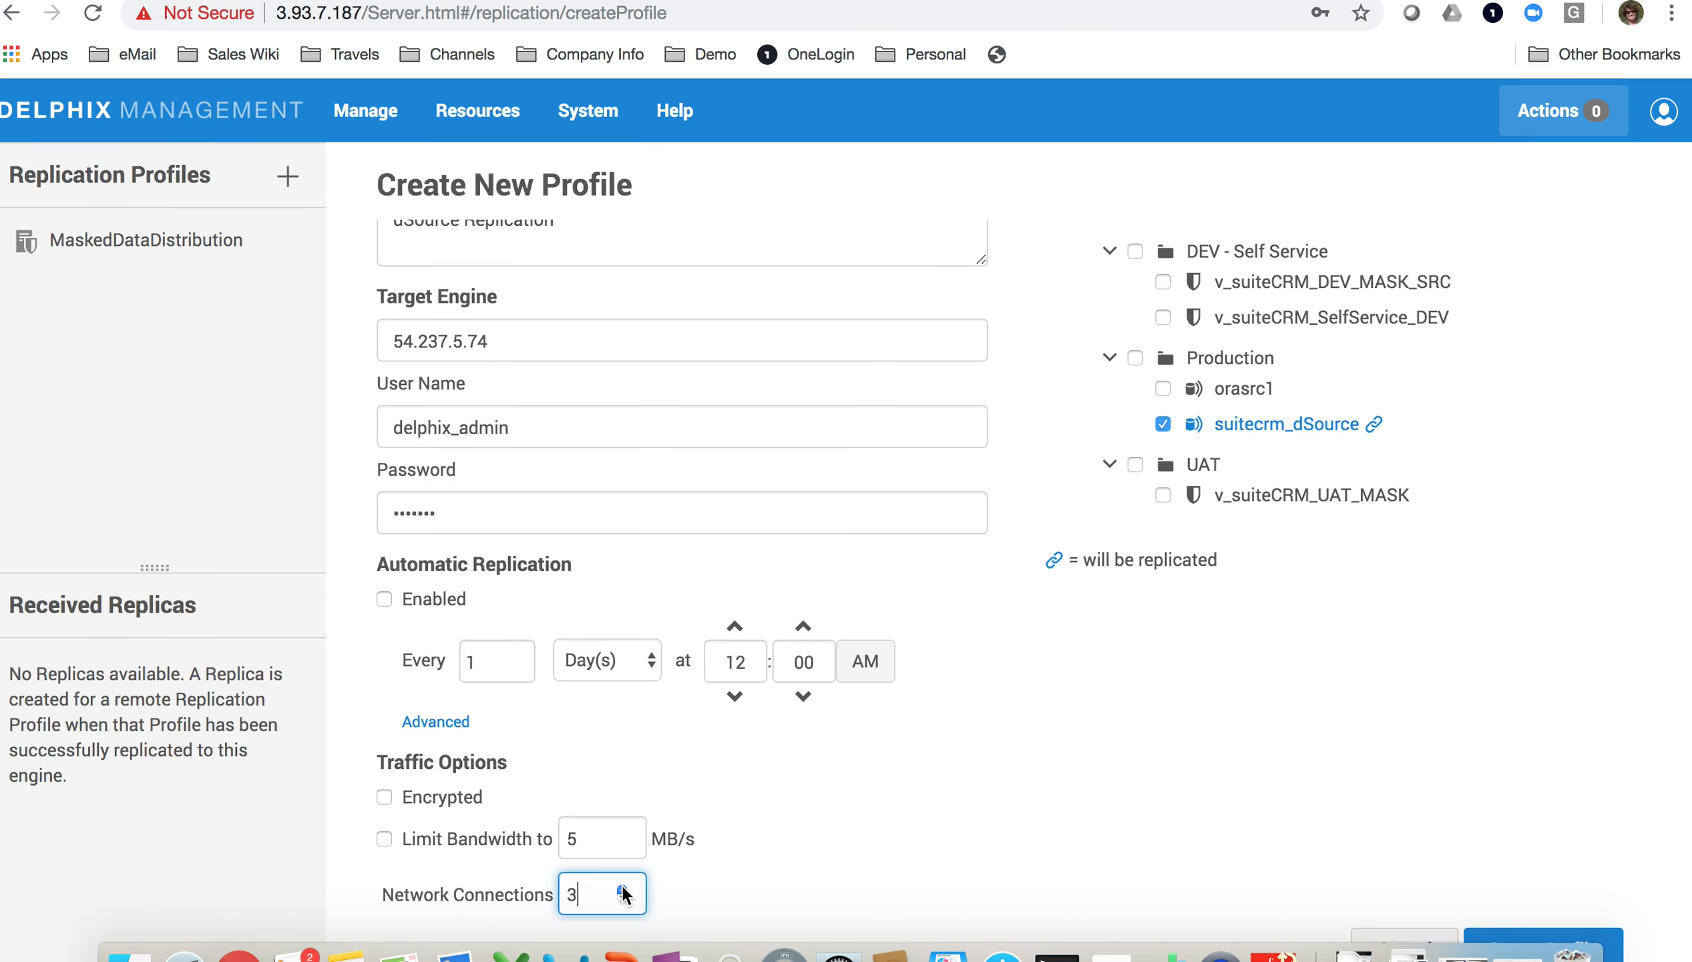
pyautogui.click(624, 900)
pyautogui.scroll(3, 1027, 831)
pyautogui.scroll(2, 1027, 831)
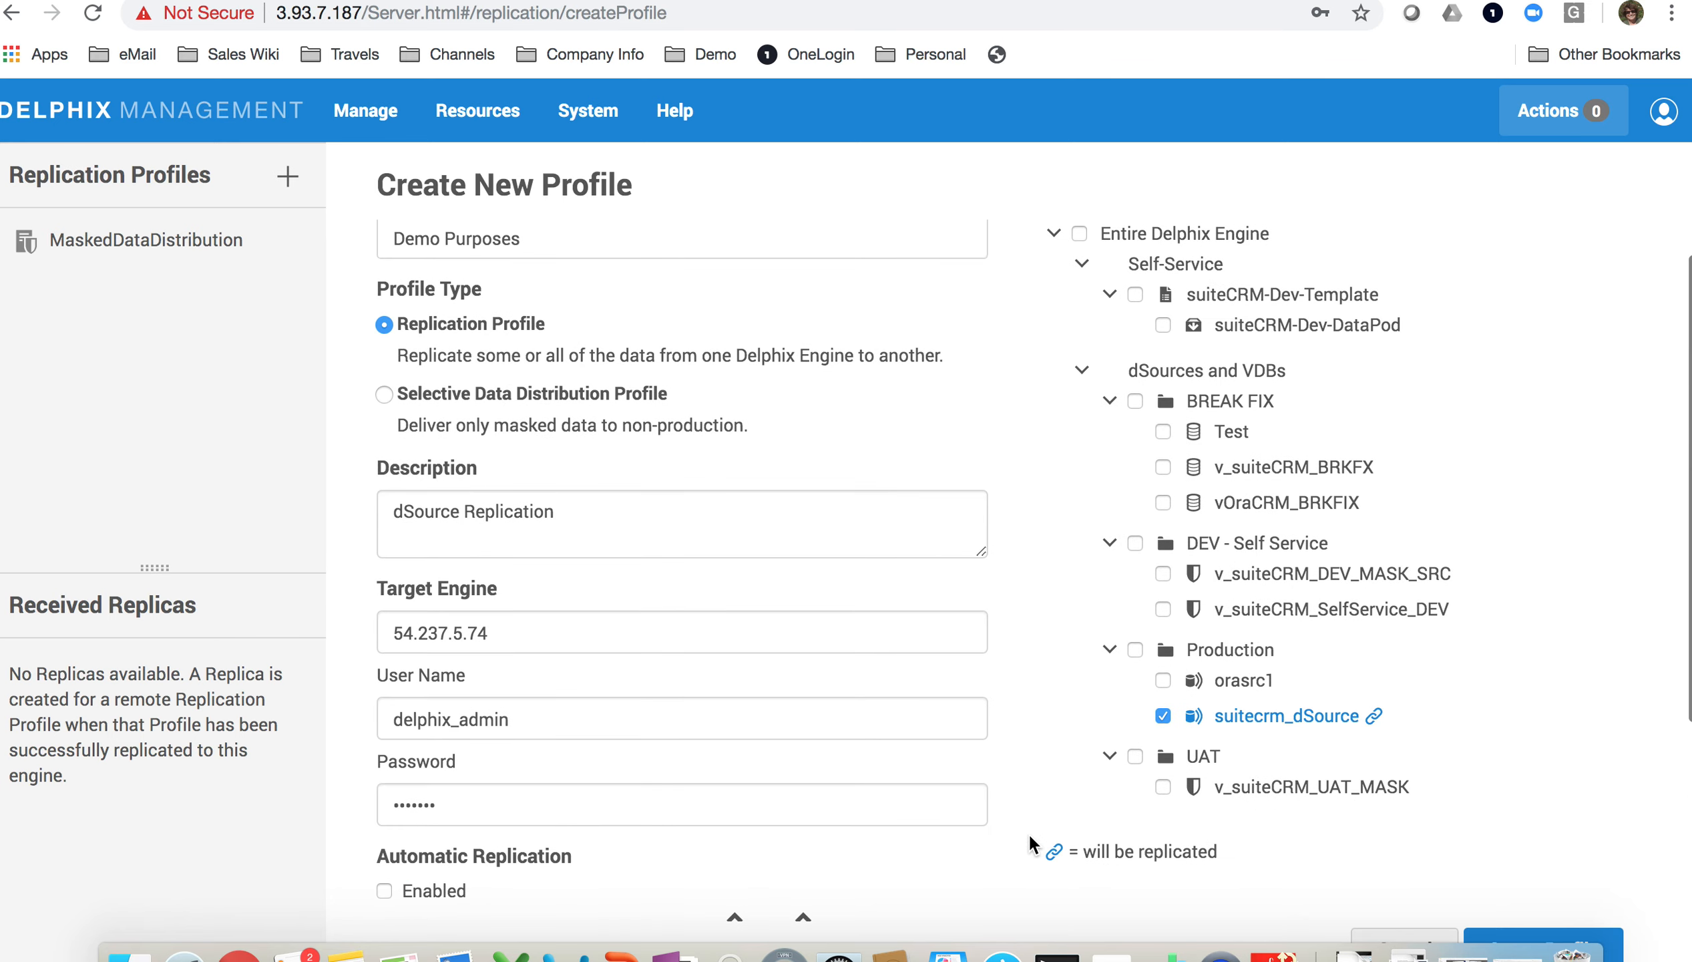
pyautogui.scroll(-5, 1288, 715)
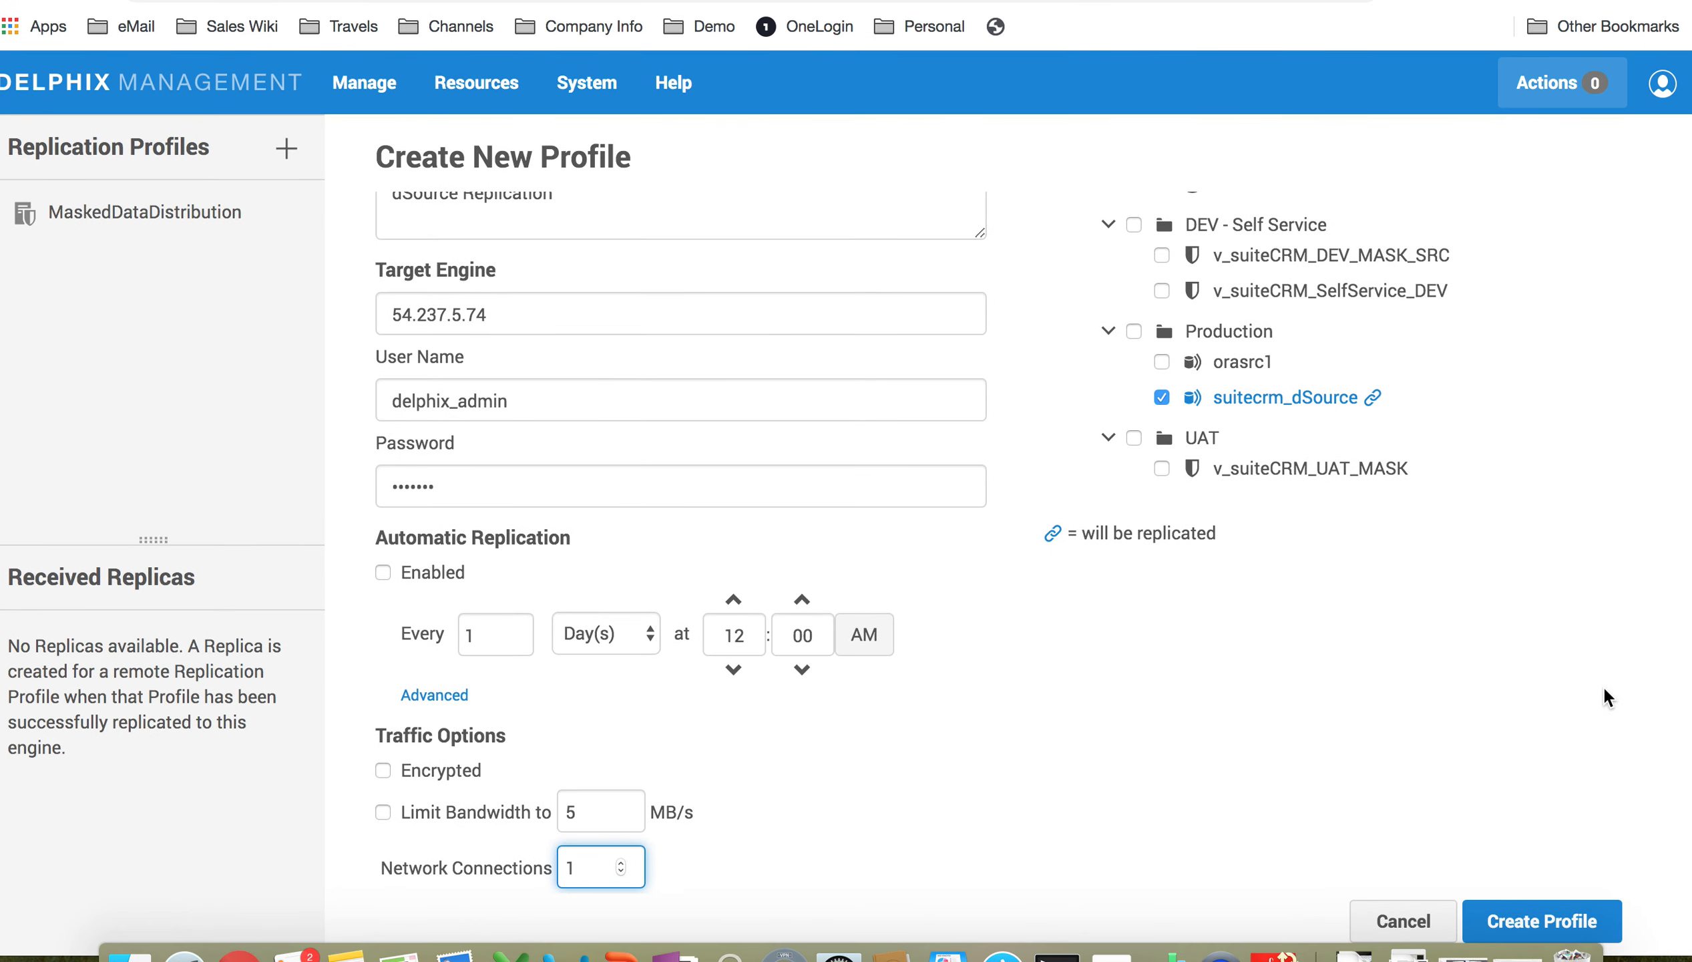
pyautogui.click(1552, 925)
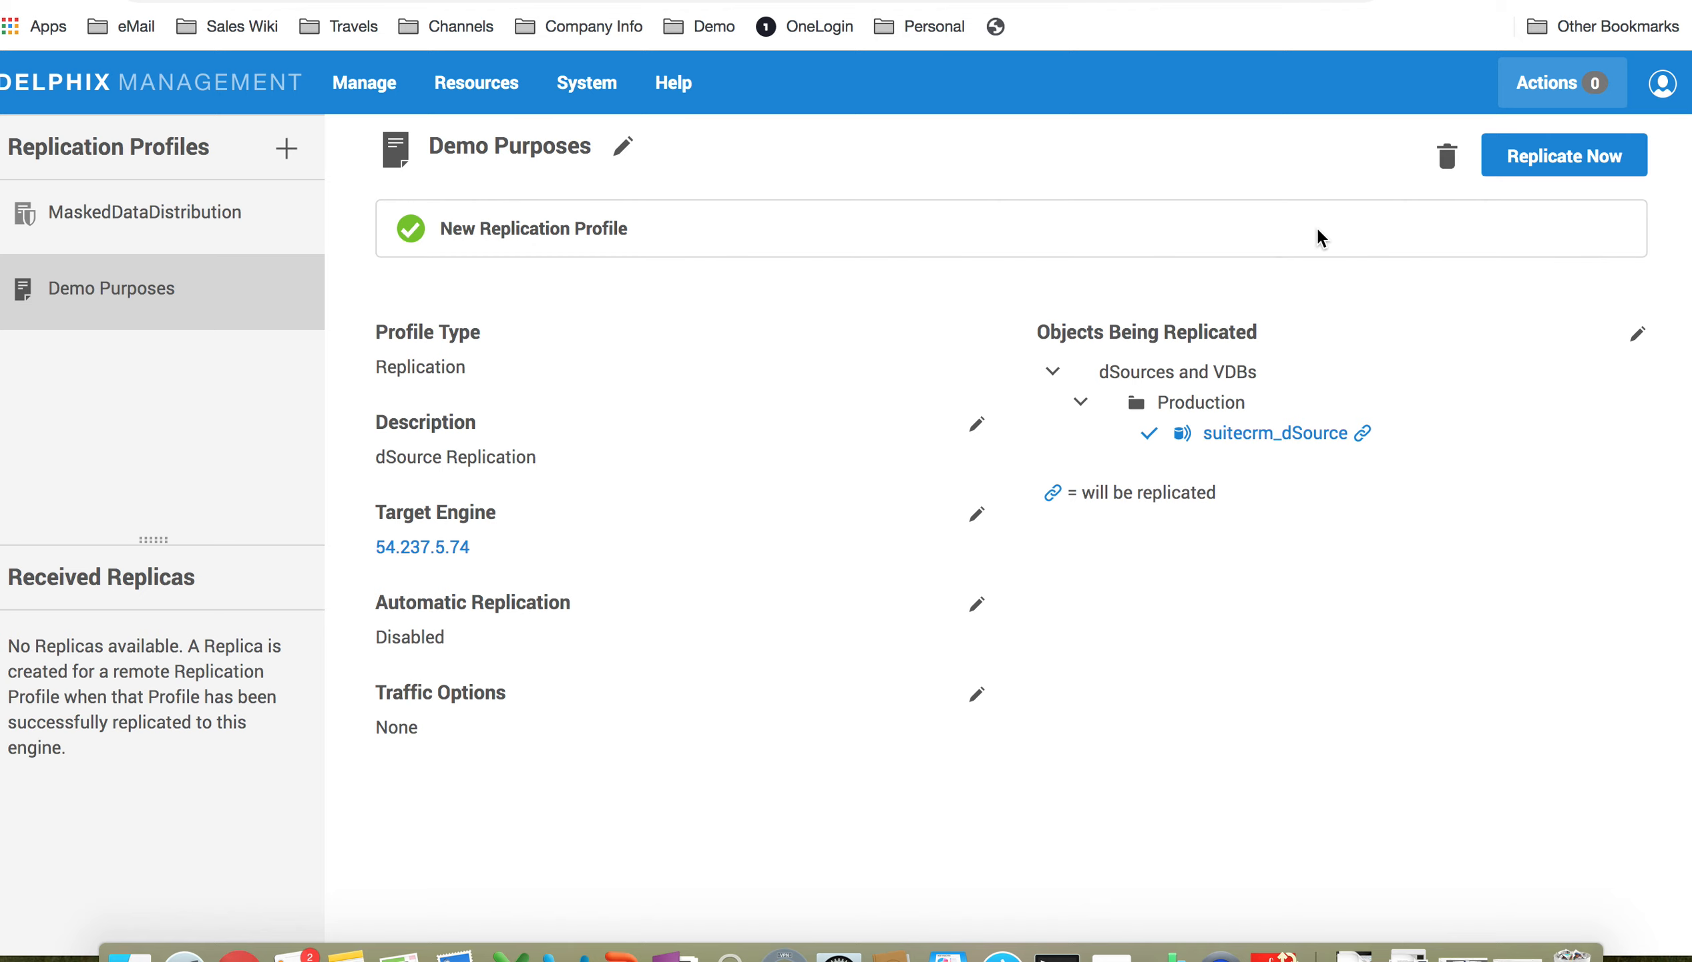
pyautogui.click(1532, 154)
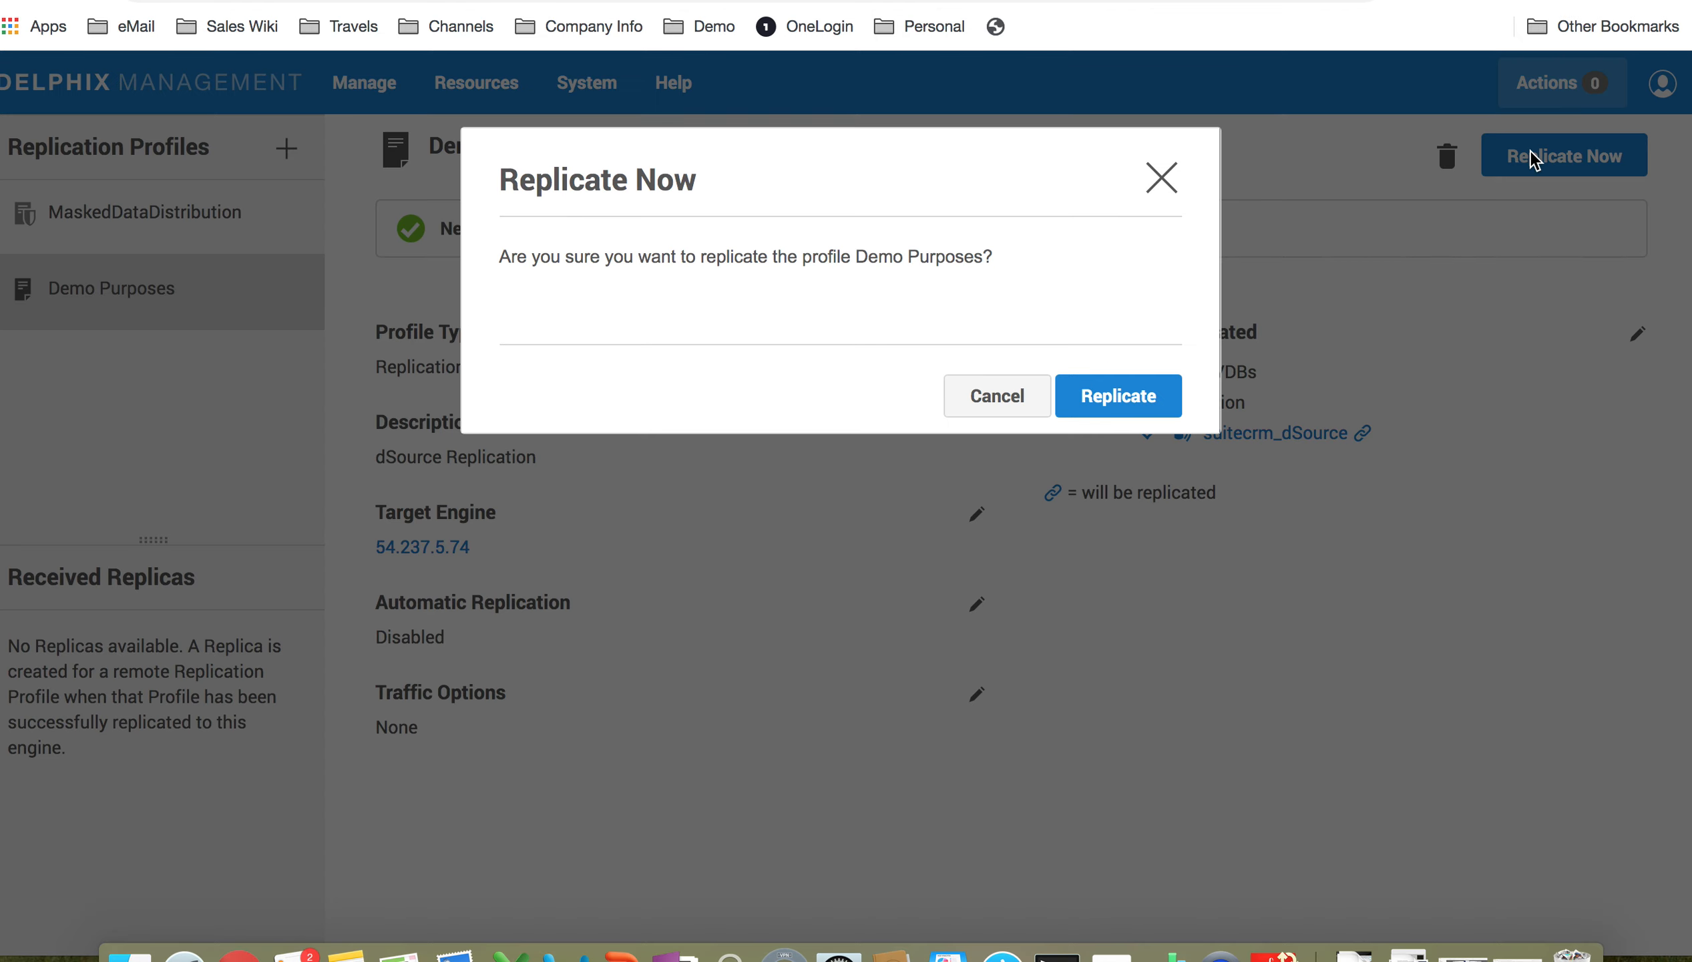
# Step: Confirm the Demo Purposes replication to 54.237.5.74 and view its progress in Actions
pyautogui.click(1123, 396)
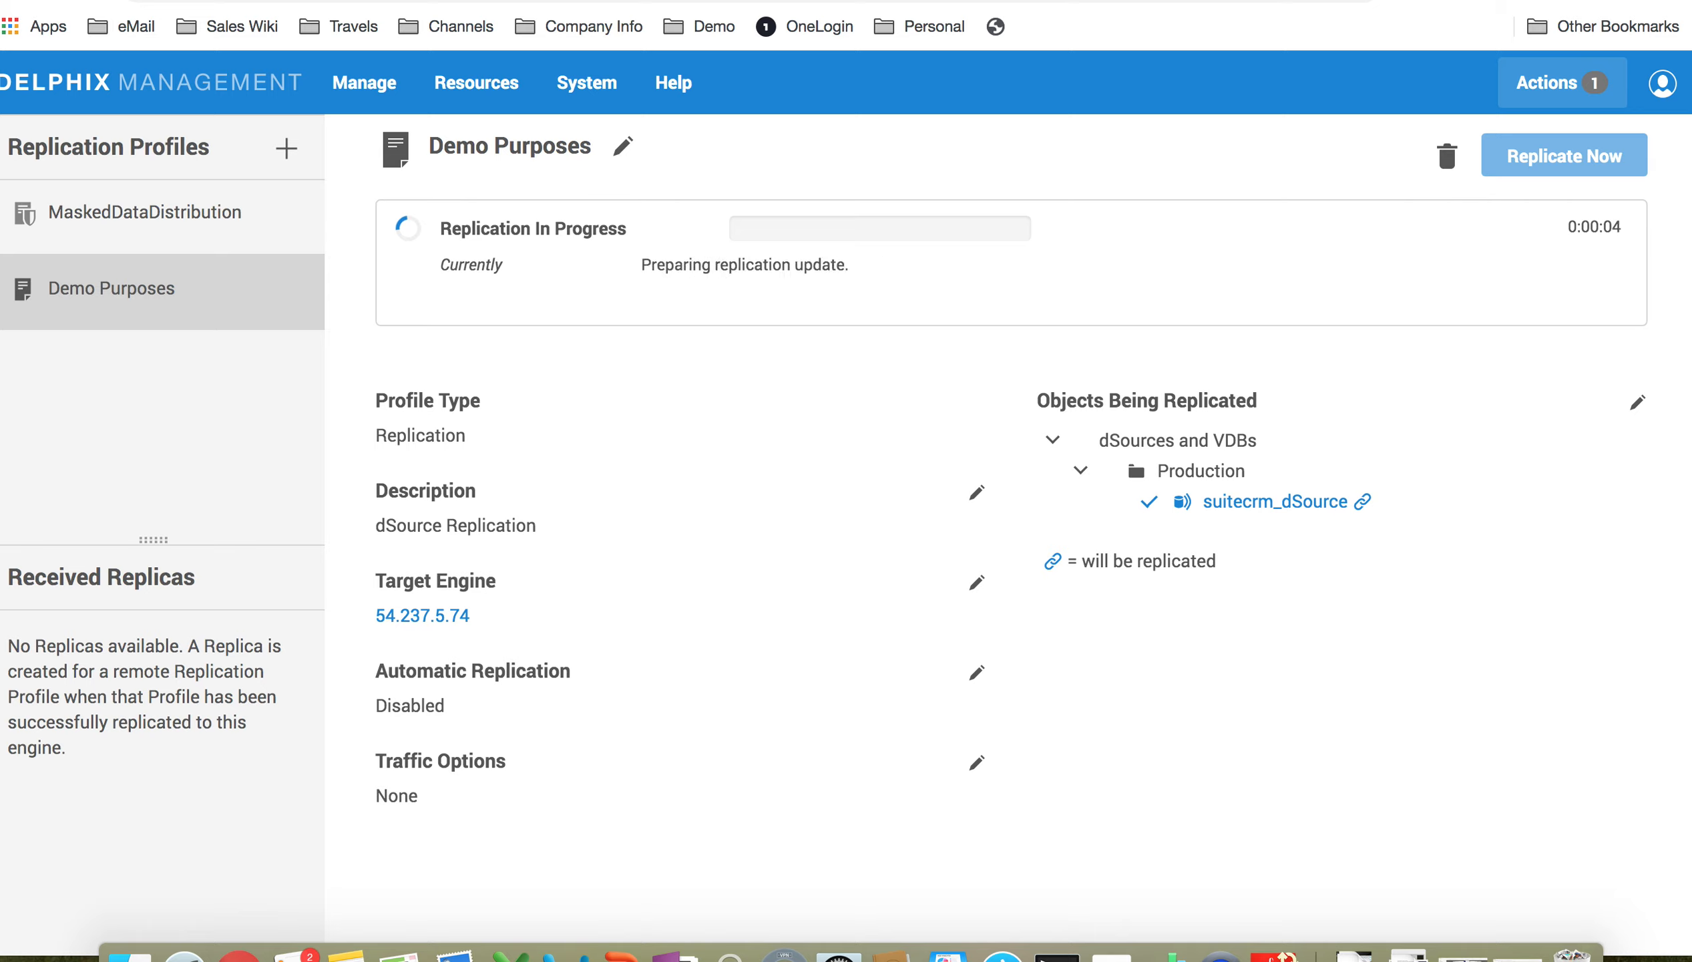
pyautogui.click(1555, 84)
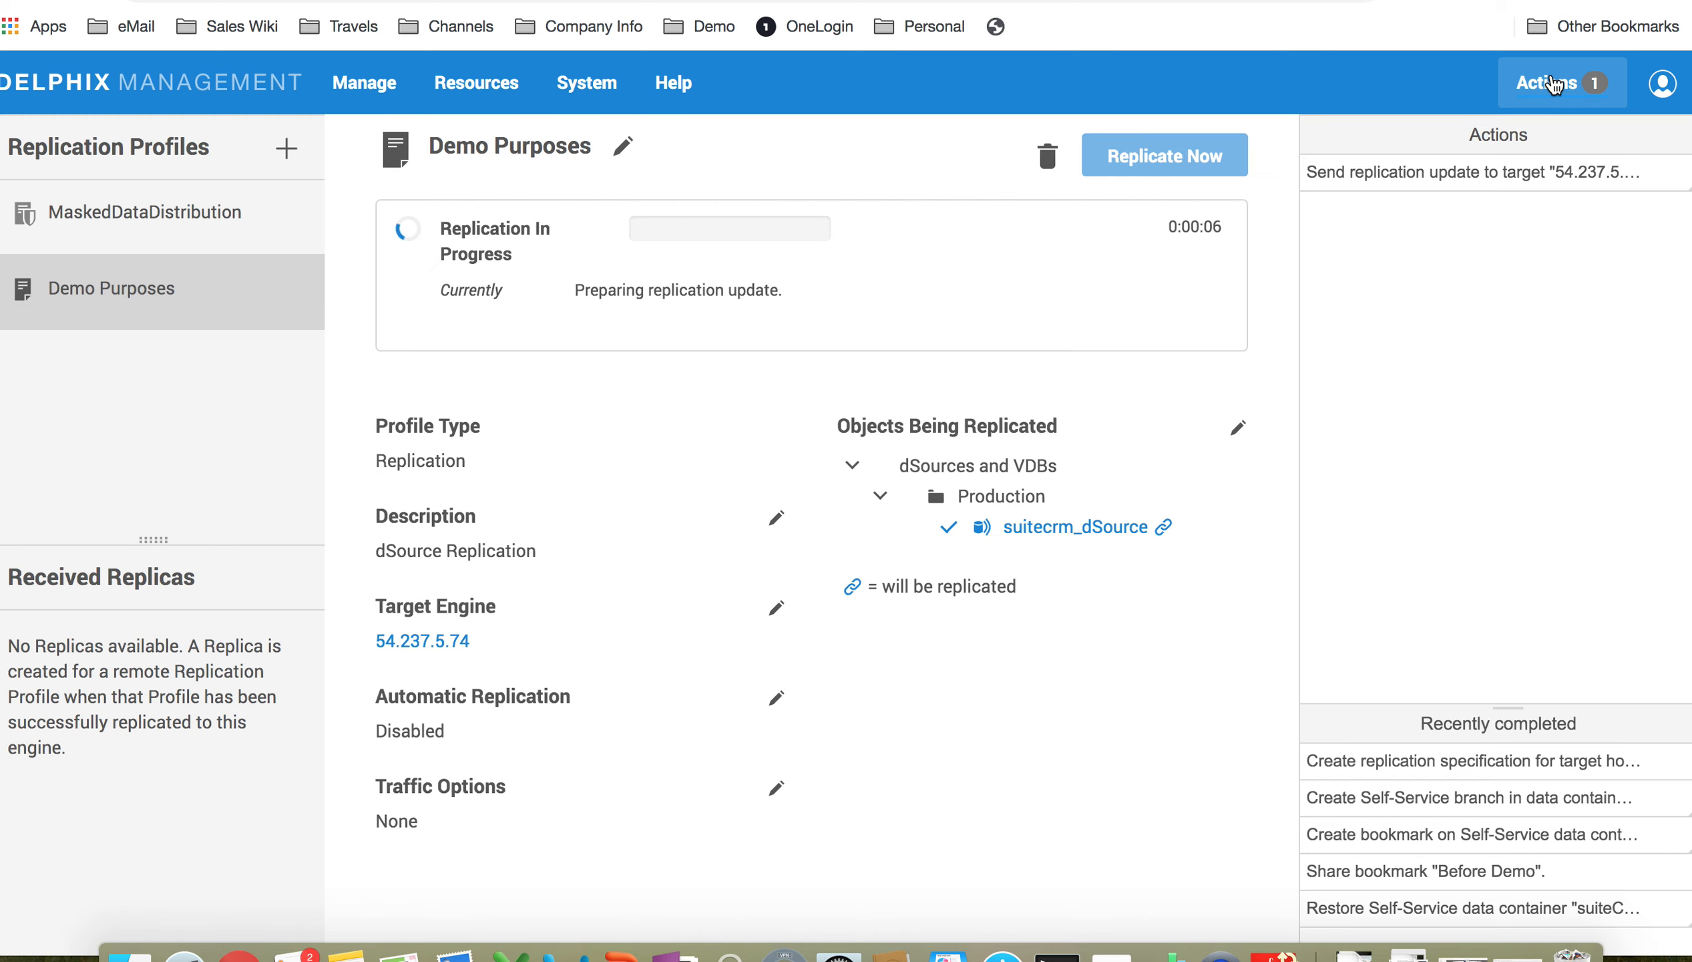
pyautogui.click(1489, 168)
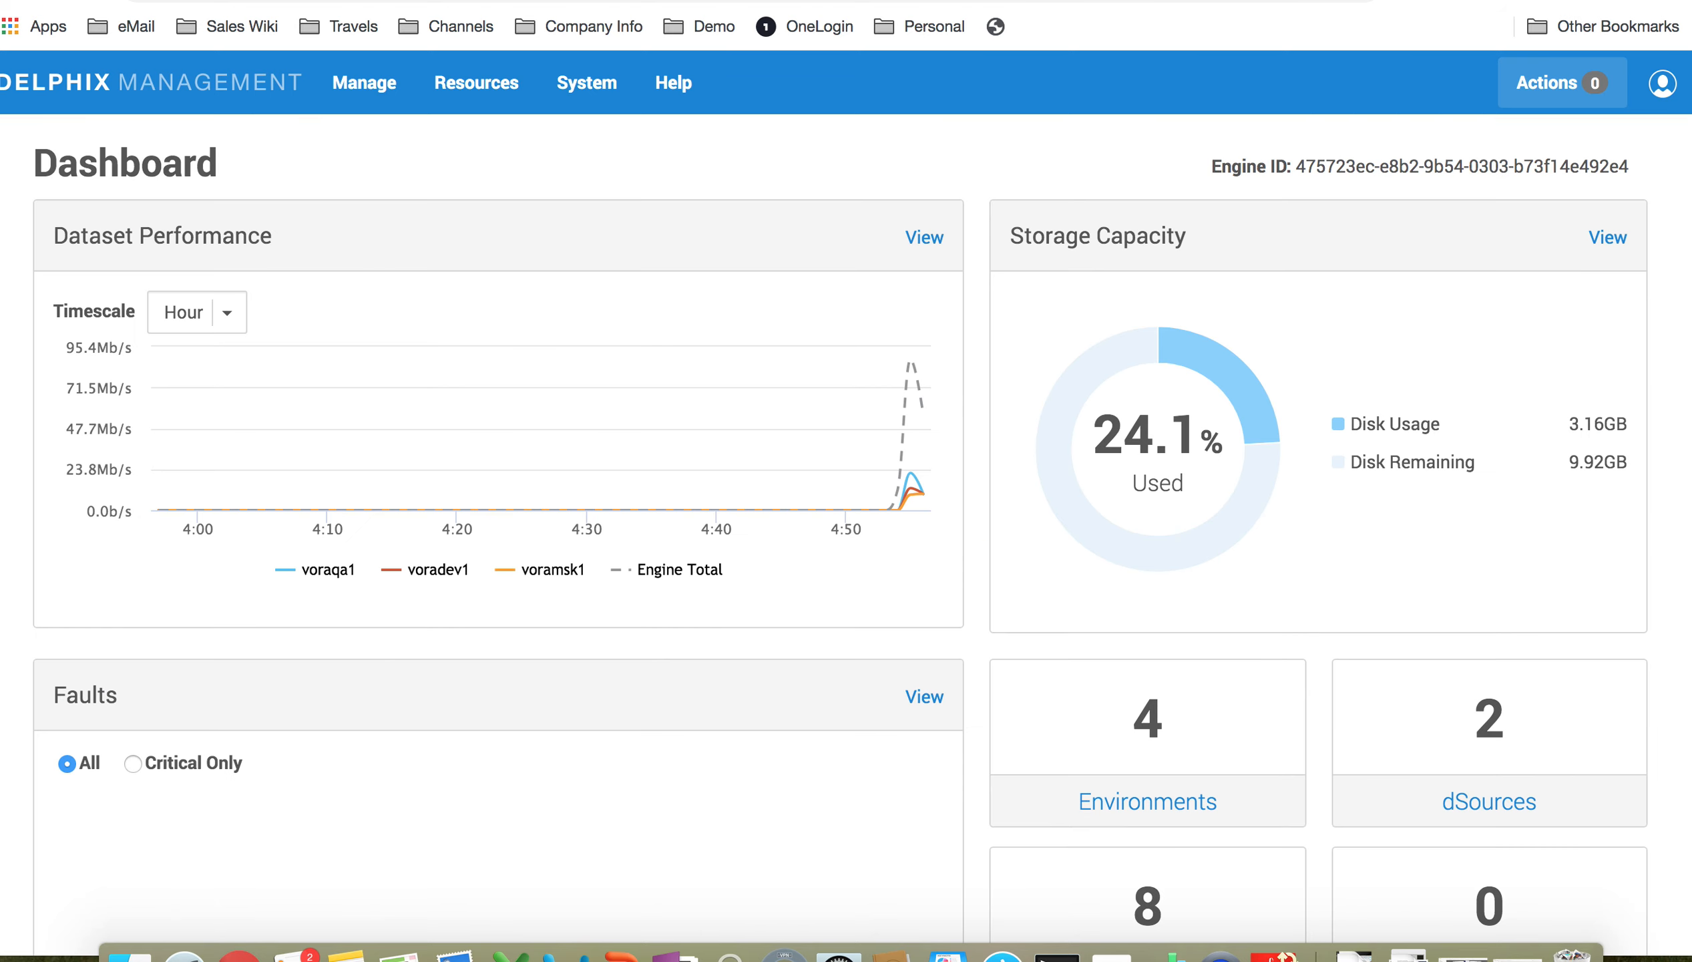
# Step: Check the incoming replication's progress in the receiving engine's Actions panel
pyautogui.click(1545, 86)
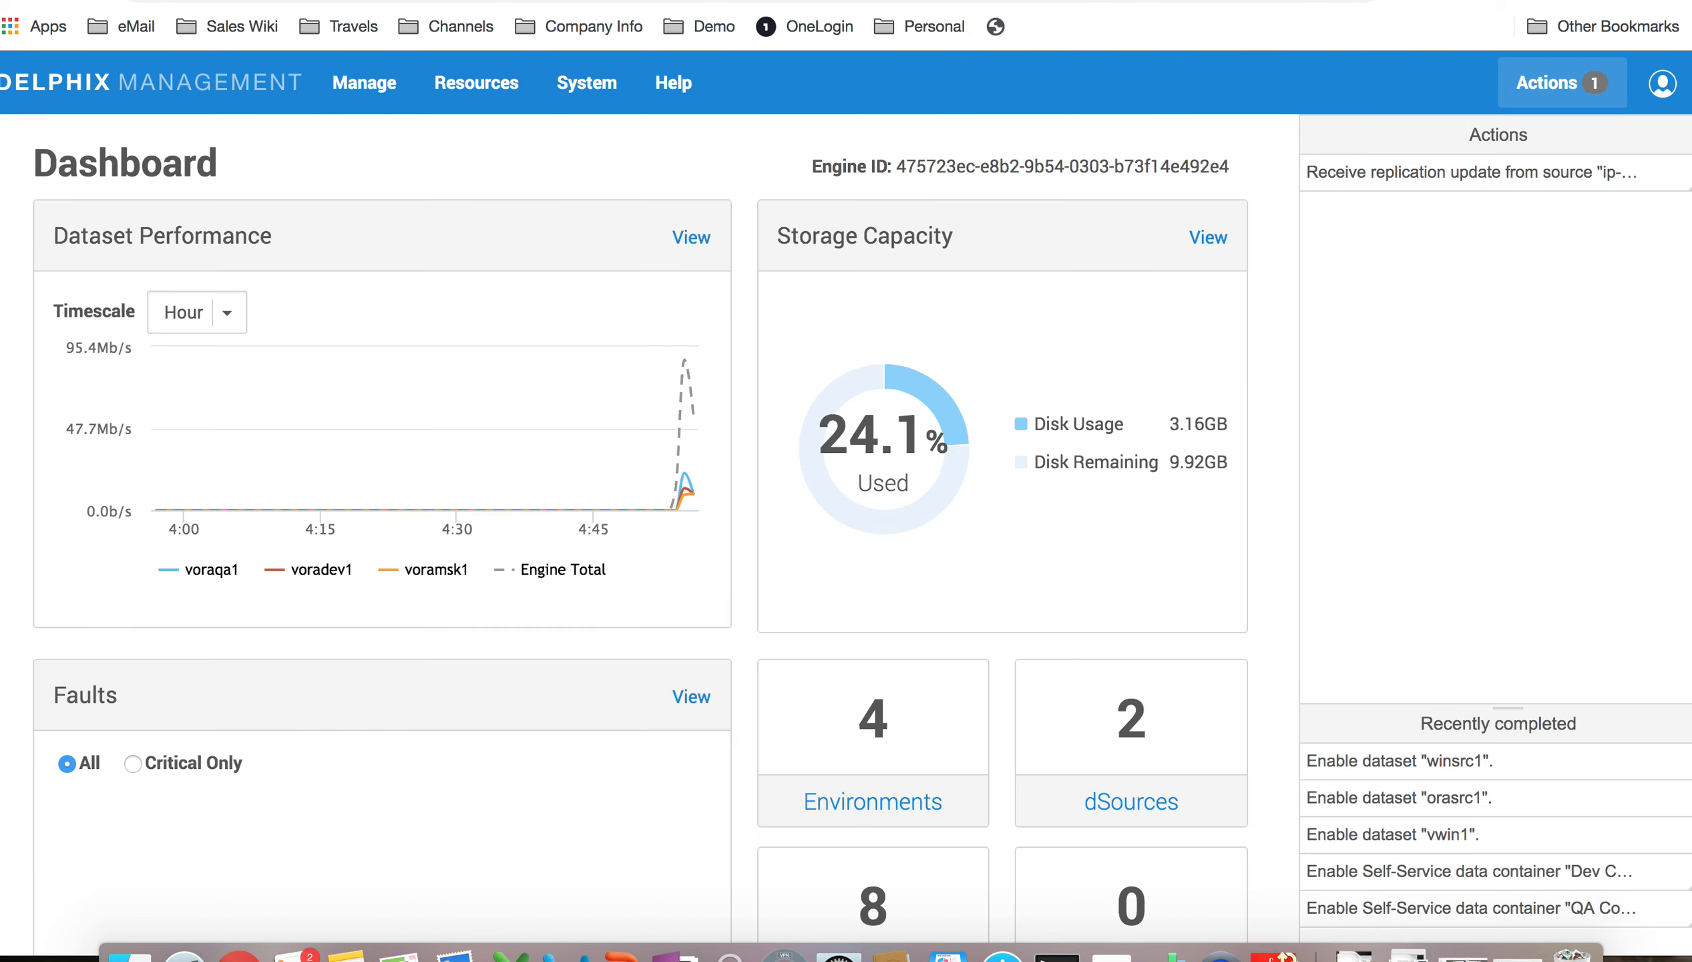
pyautogui.click(1505, 176)
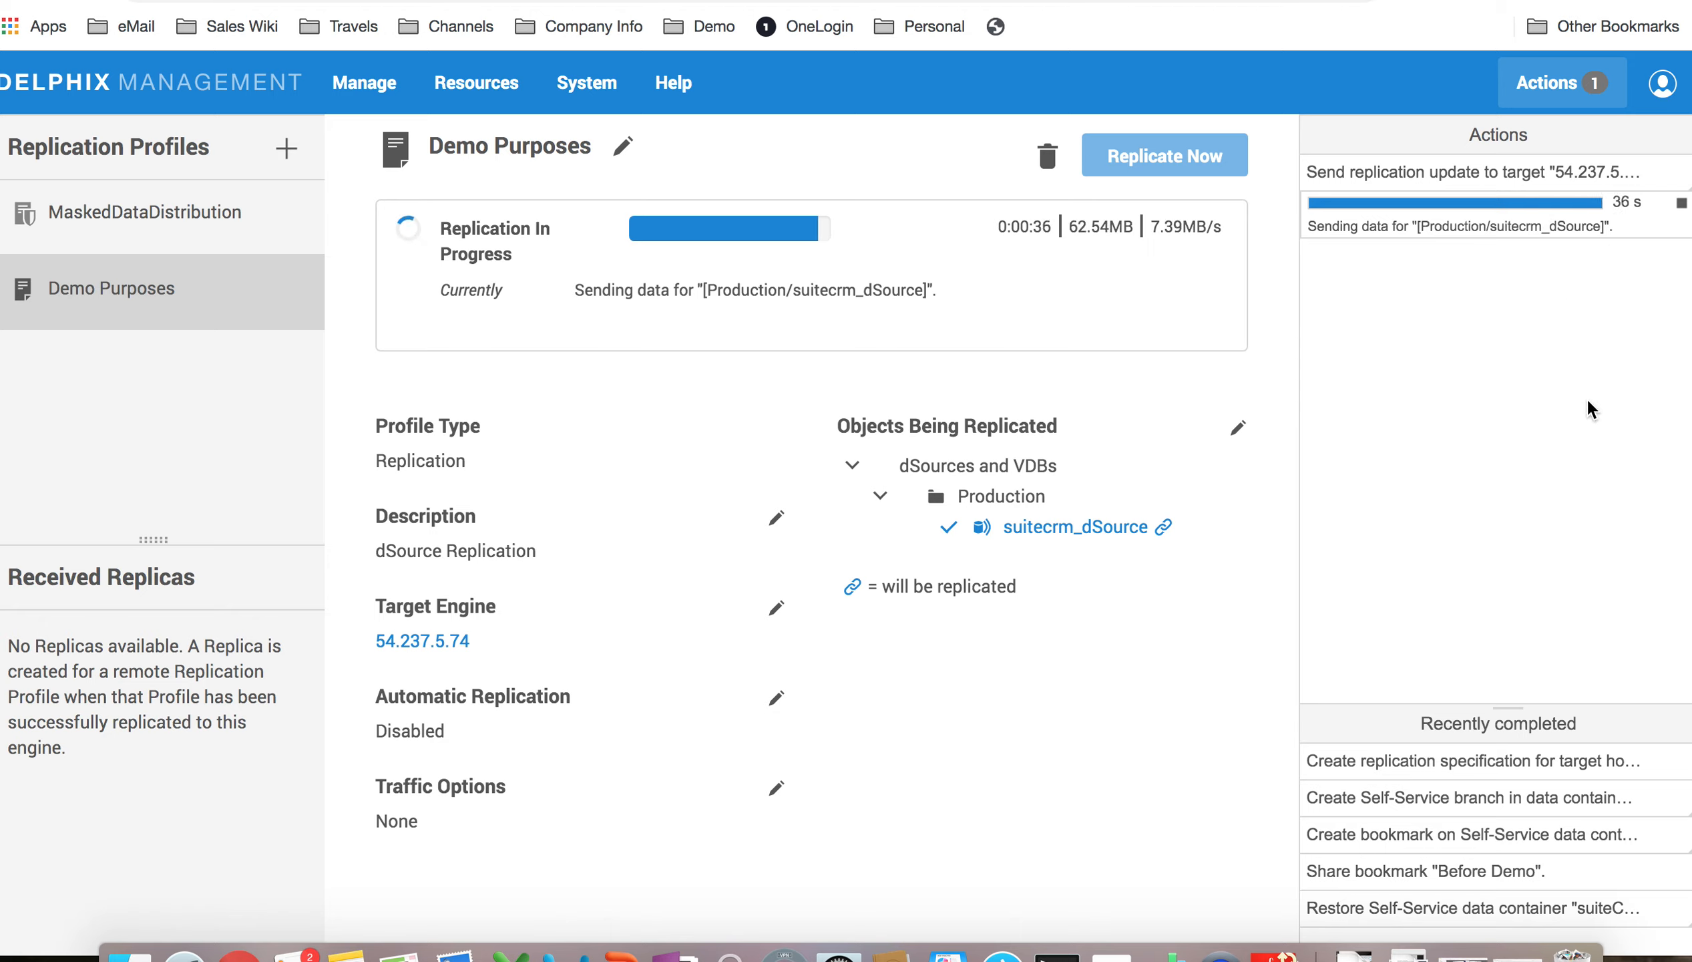
pyautogui.click(595, 2)
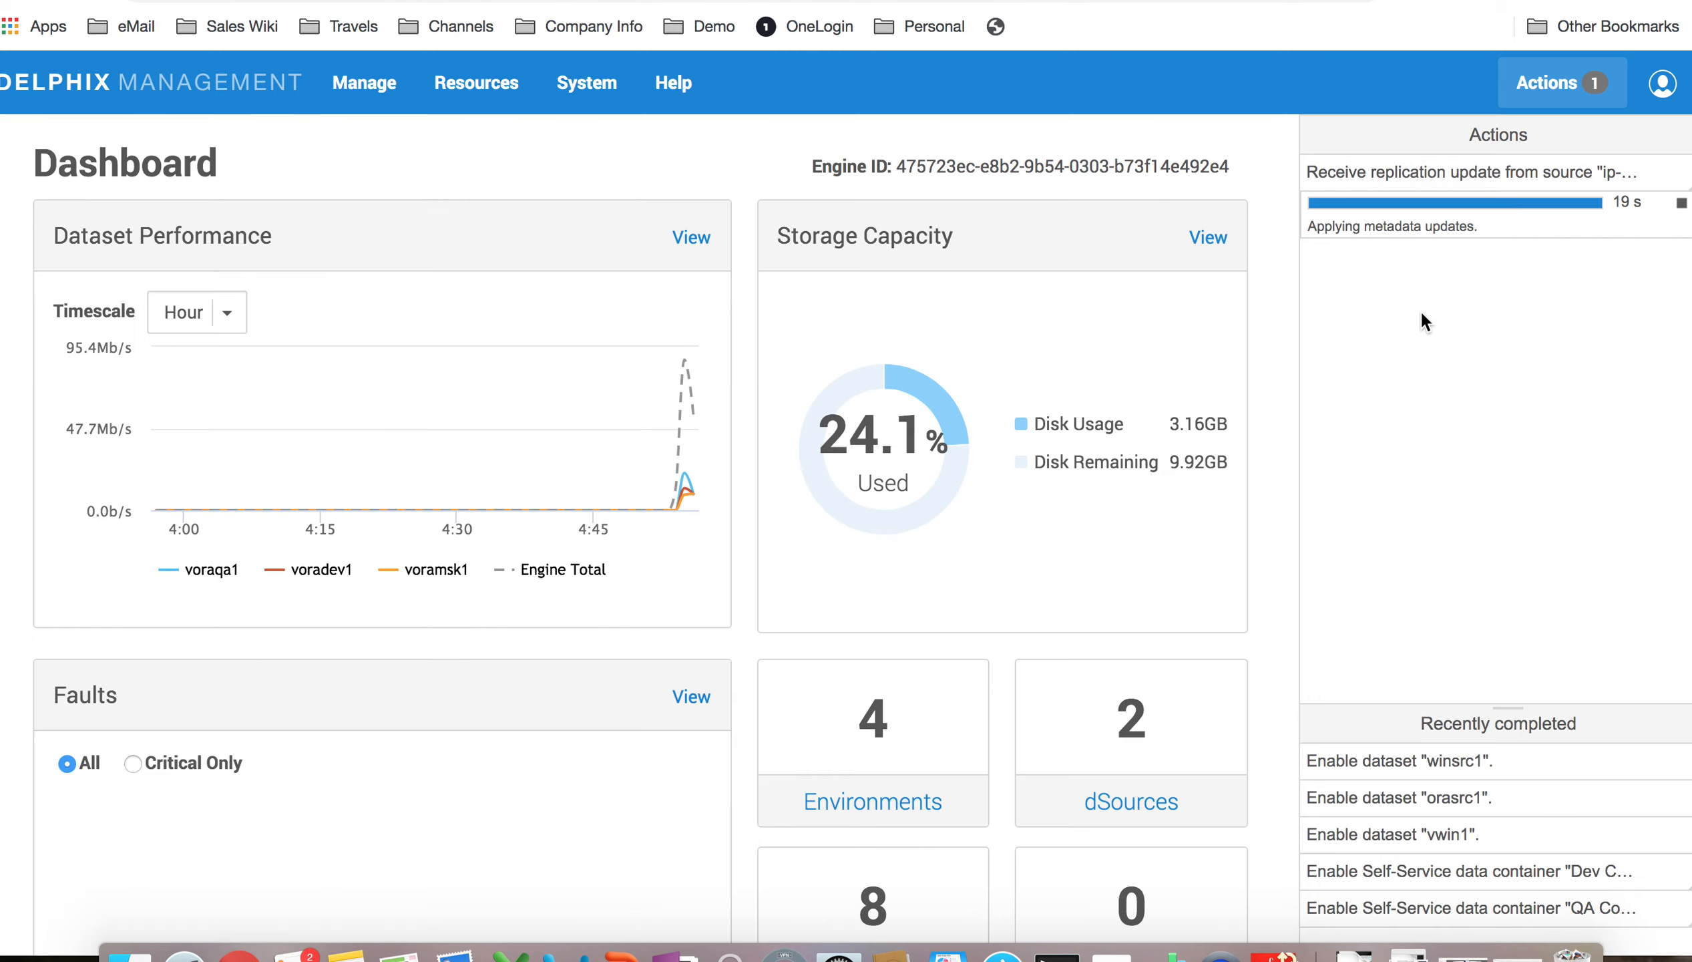
# Step: Go to Manage > Datasets and open the dataset group dropdown
pyautogui.click(339, 93)
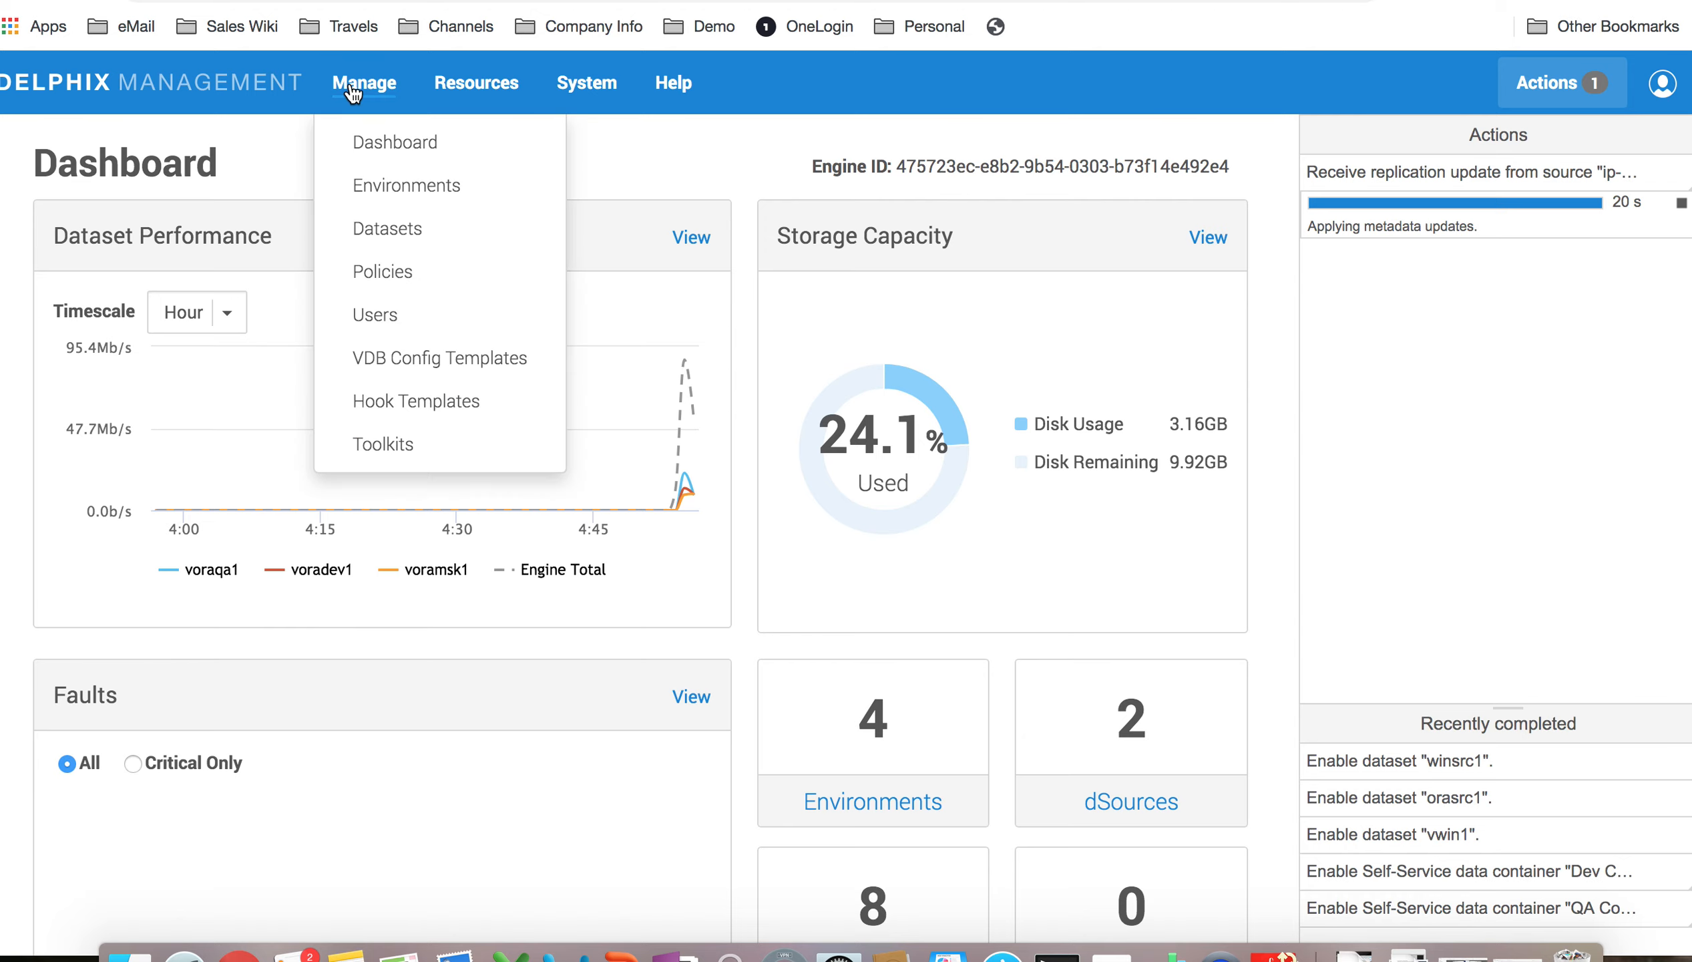
pyautogui.click(386, 227)
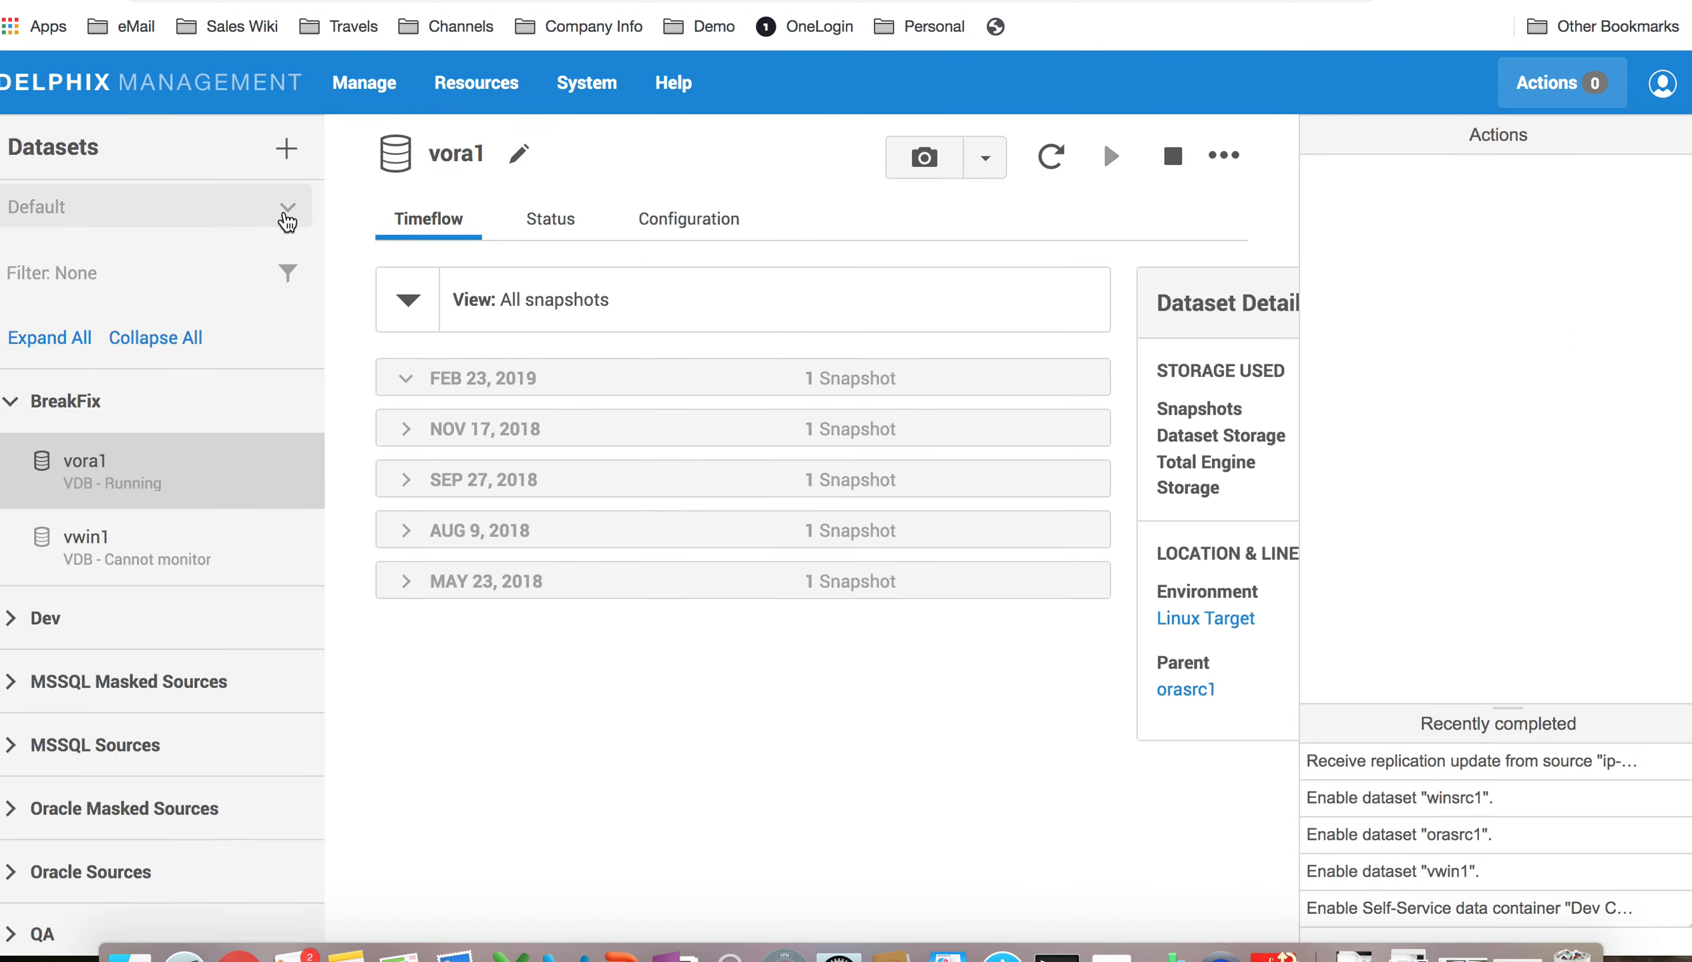
pyautogui.click(281, 216)
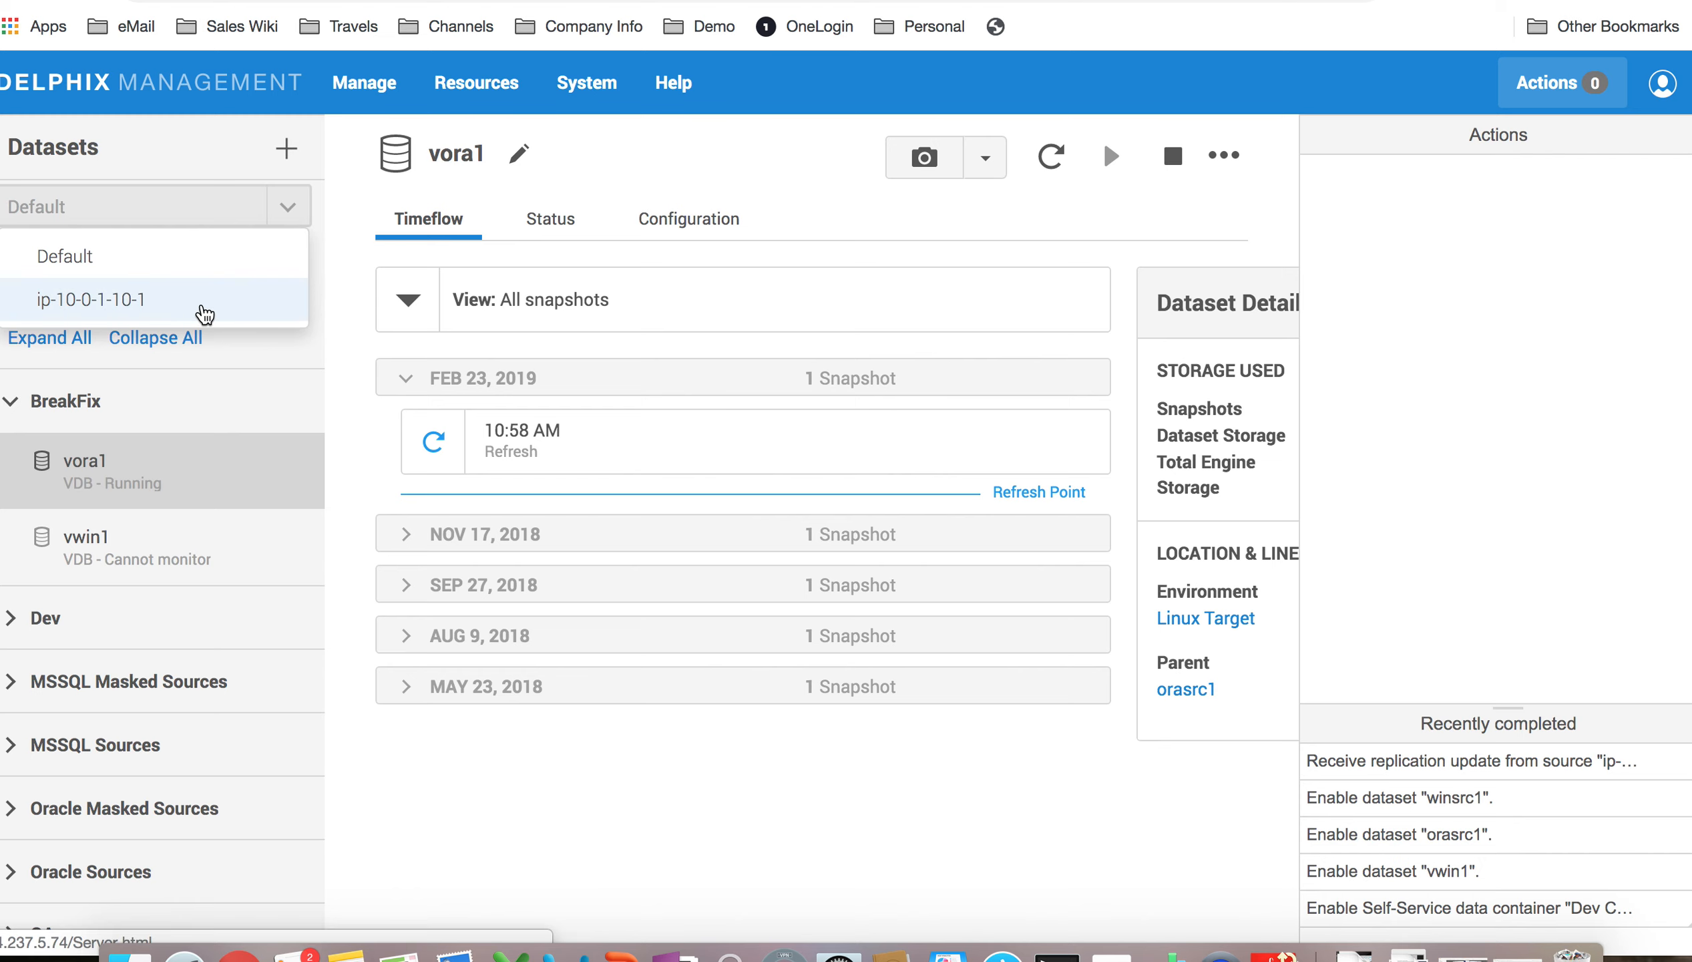
# Step: Show datasets replicated from ip-10-0-1-10-1 and expand the OCT 19, 2018 snapshots
pyautogui.click(205, 313)
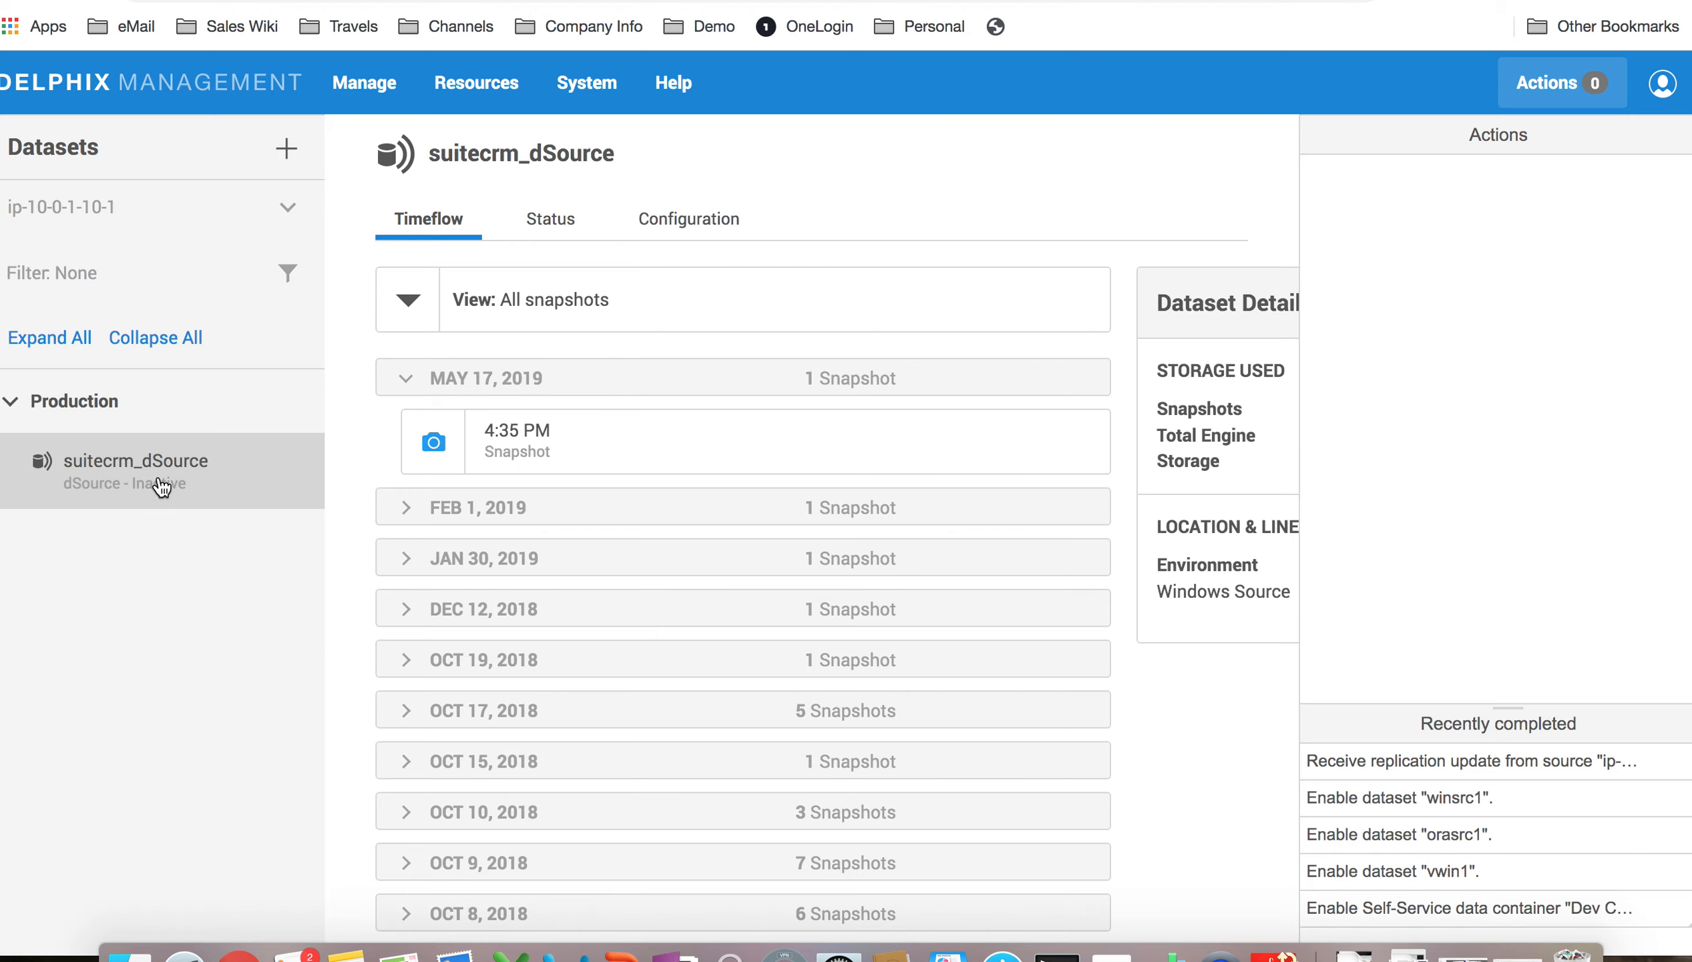
pyautogui.scroll(-1, 672, 699)
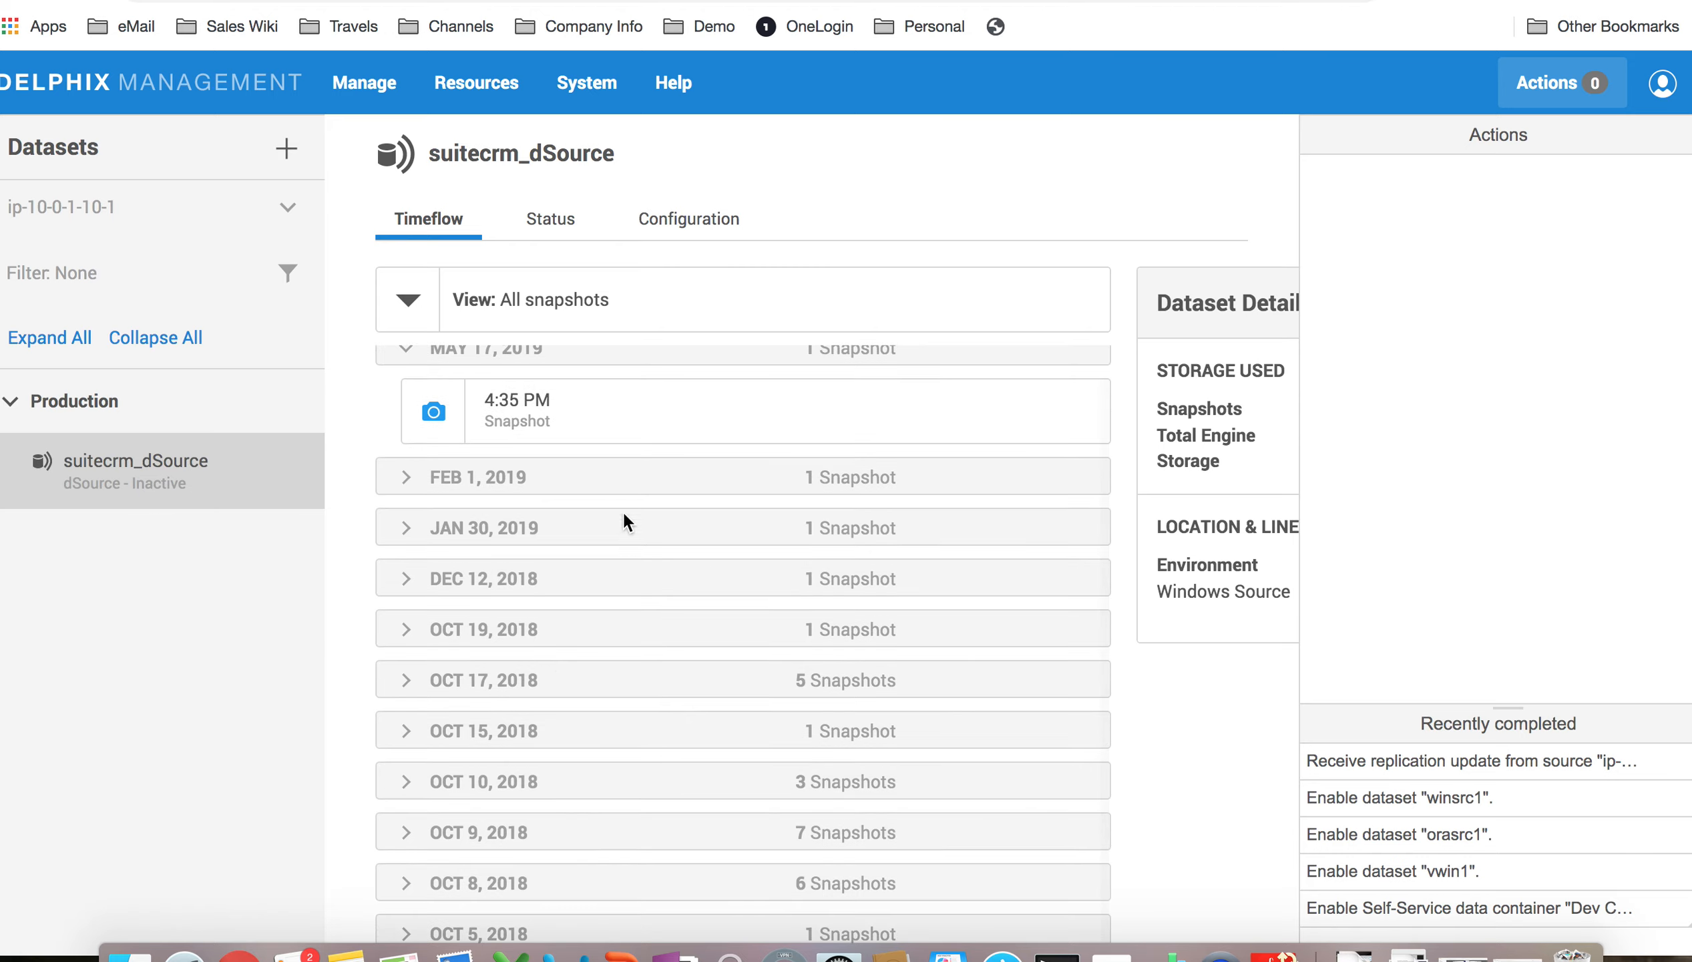
pyautogui.scroll(1, 616, 491)
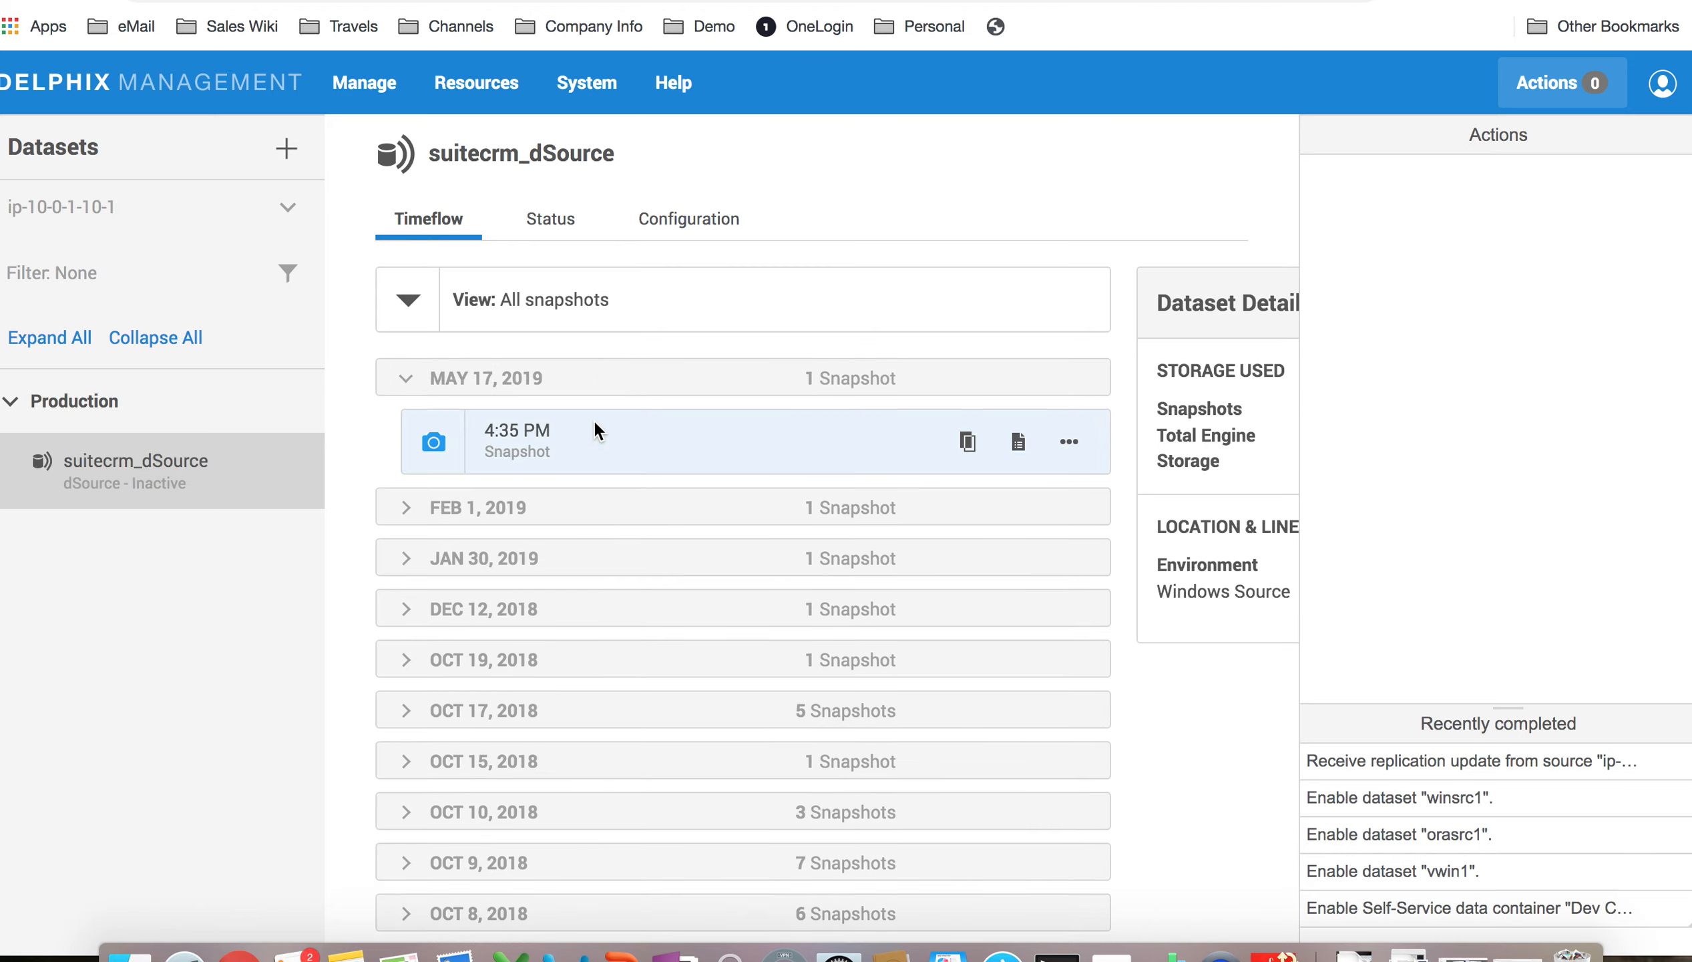
pyautogui.click(405, 672)
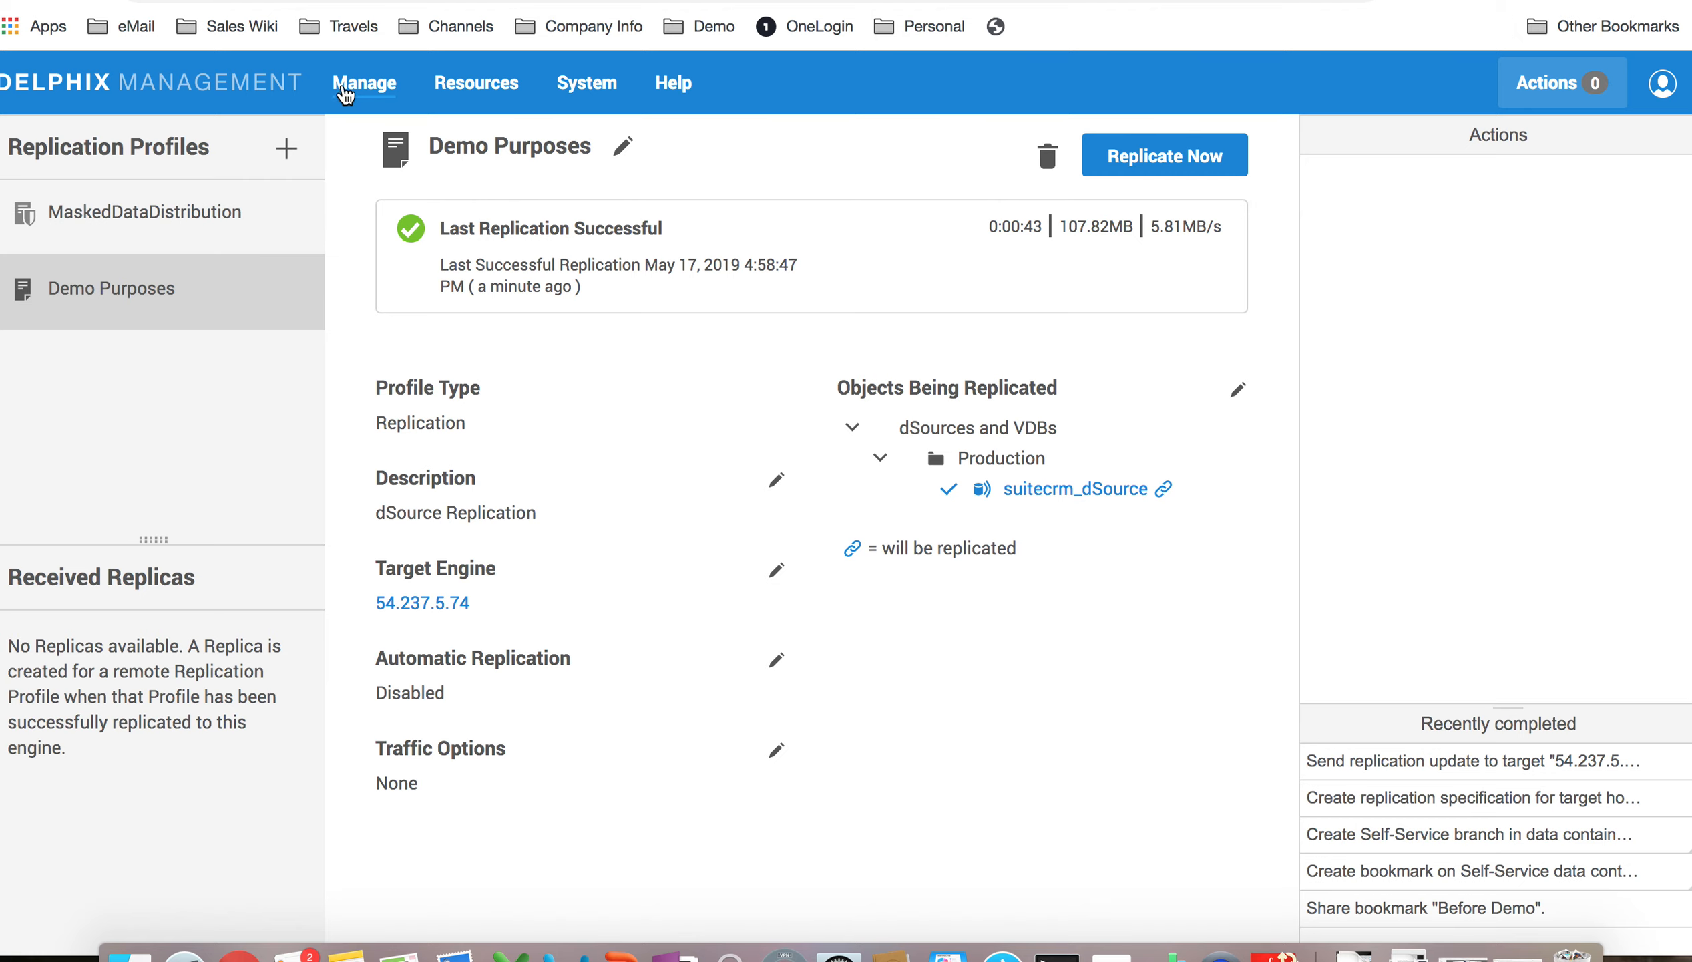
pyautogui.click(364, 82)
# Step: Open suitecrm_dSource under Production and provision from its May 17, 2019 4:35 PM snapshot
pyautogui.click(380, 229)
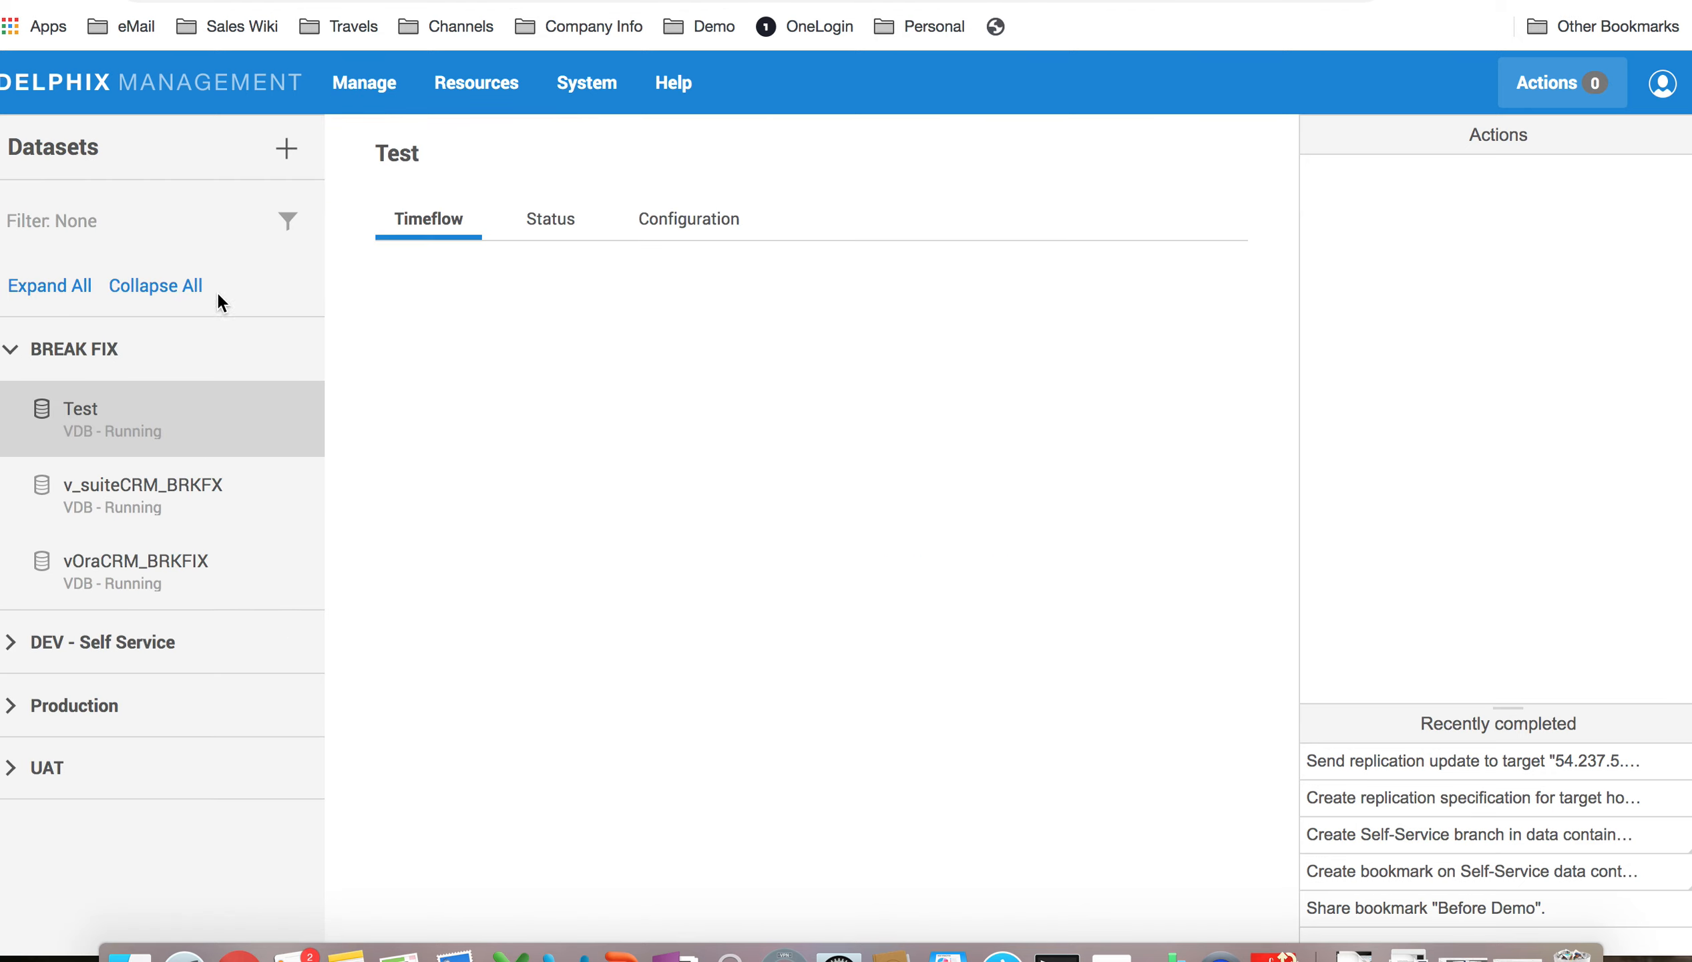
pyautogui.click(12, 706)
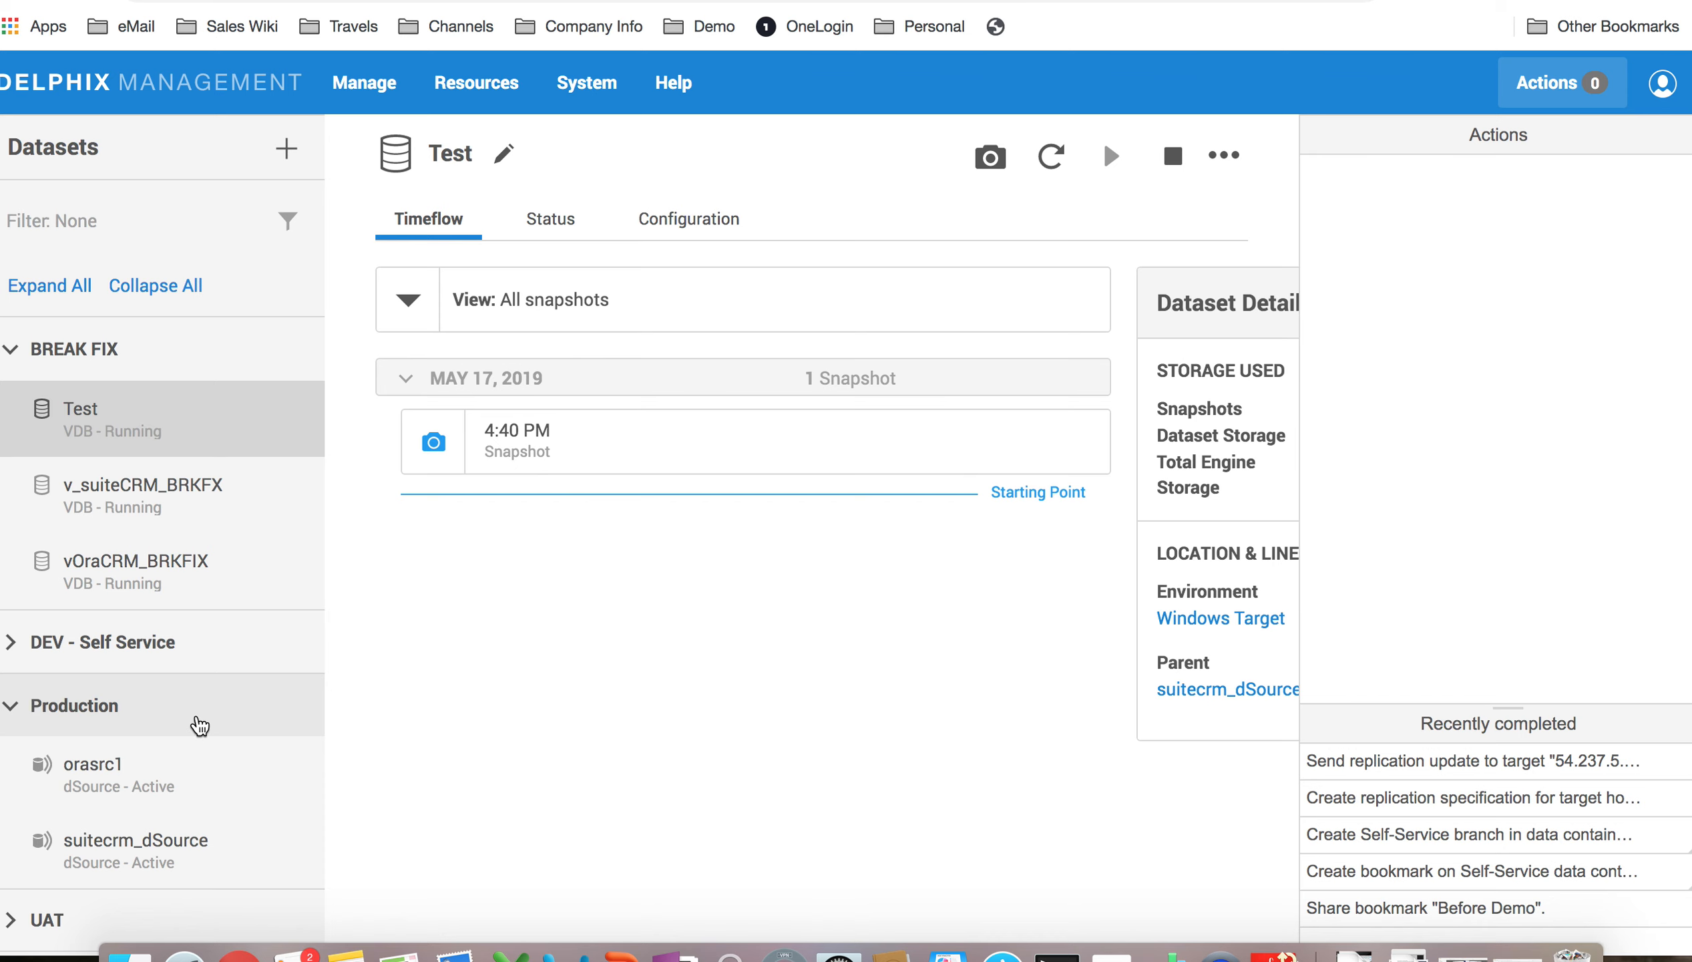
pyautogui.click(175, 861)
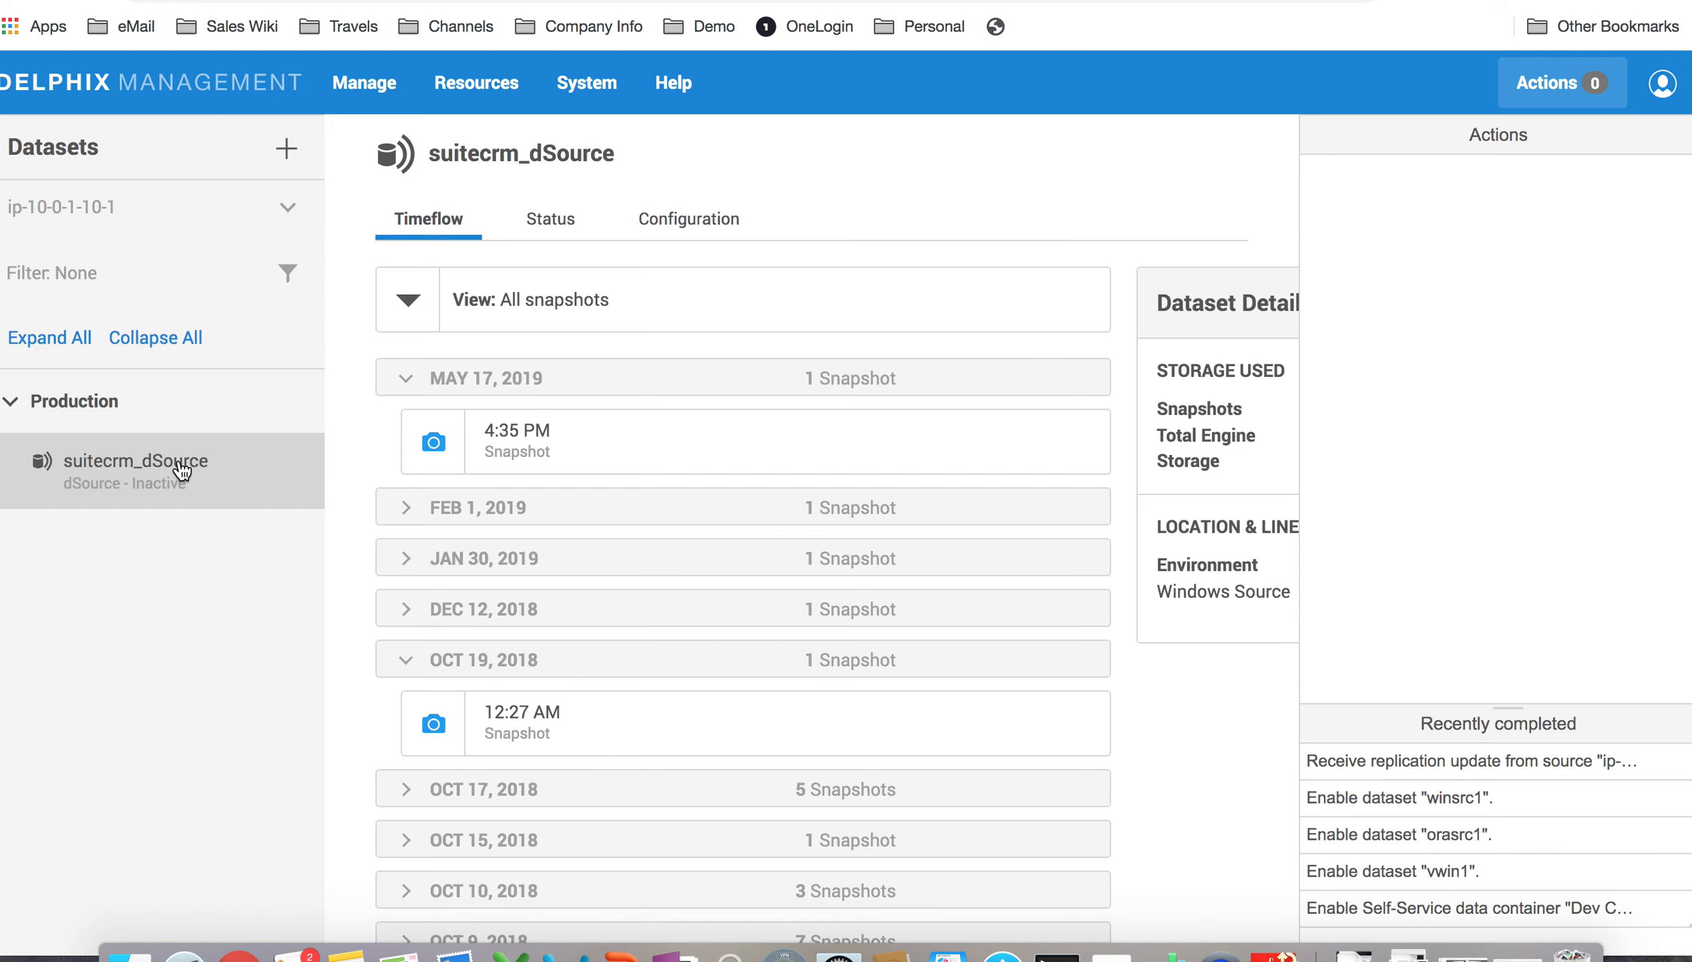
pyautogui.moveTo(444, 449)
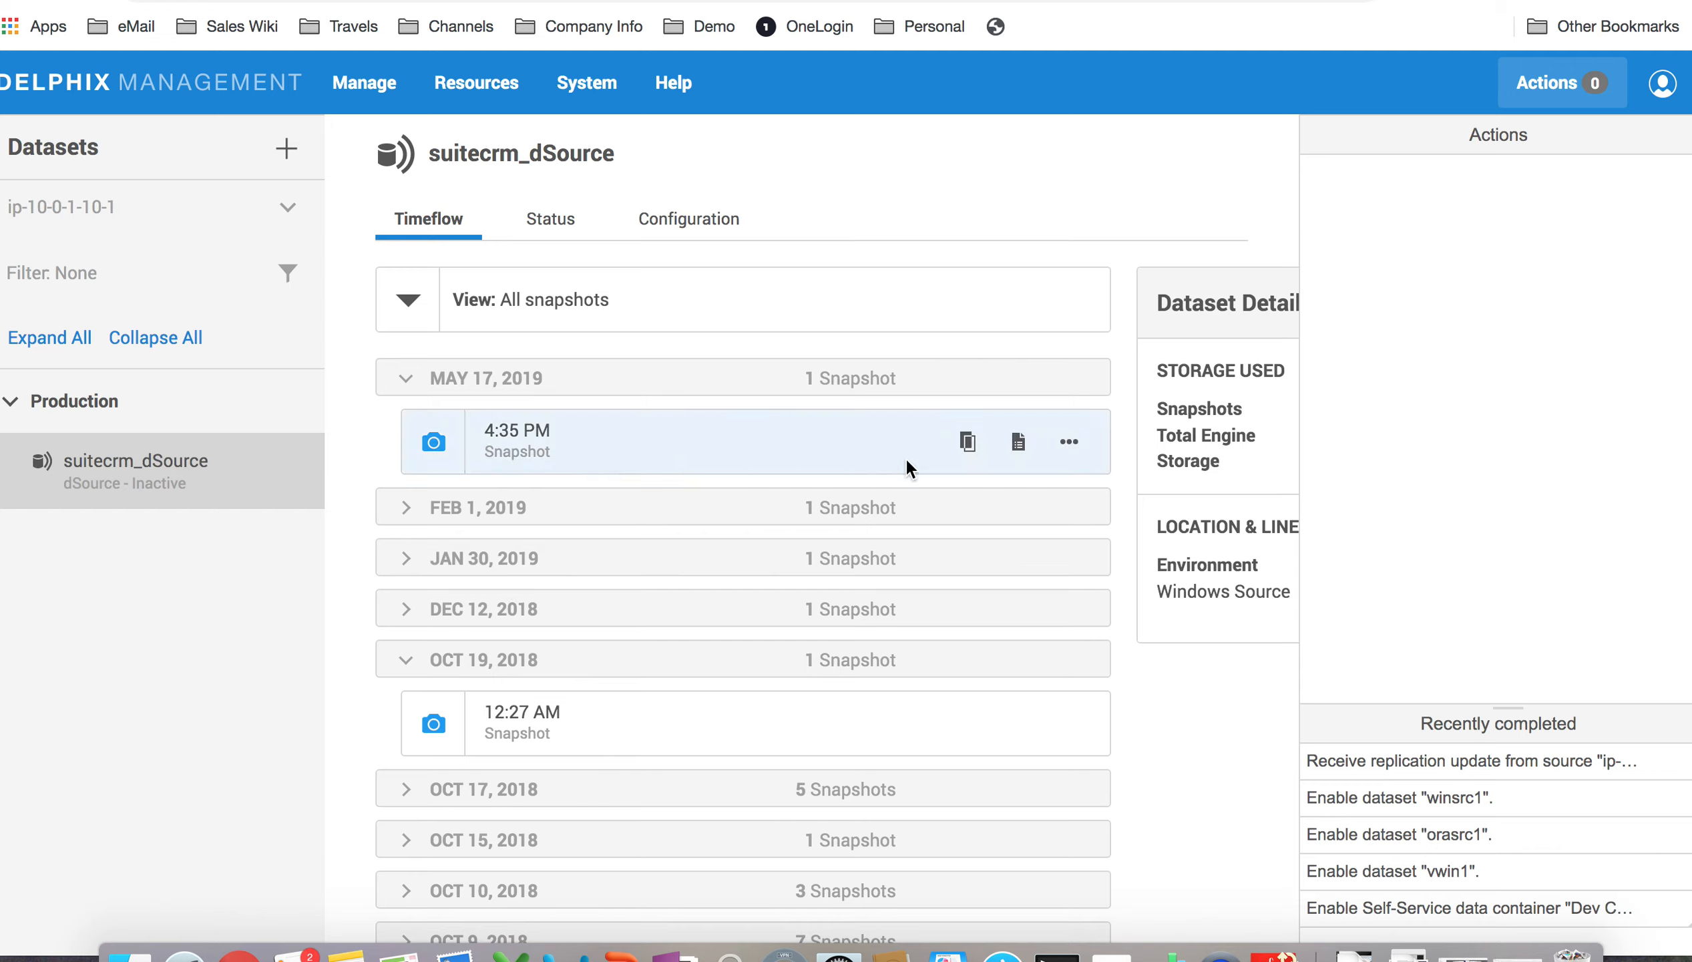
pyautogui.rightClick(967, 448)
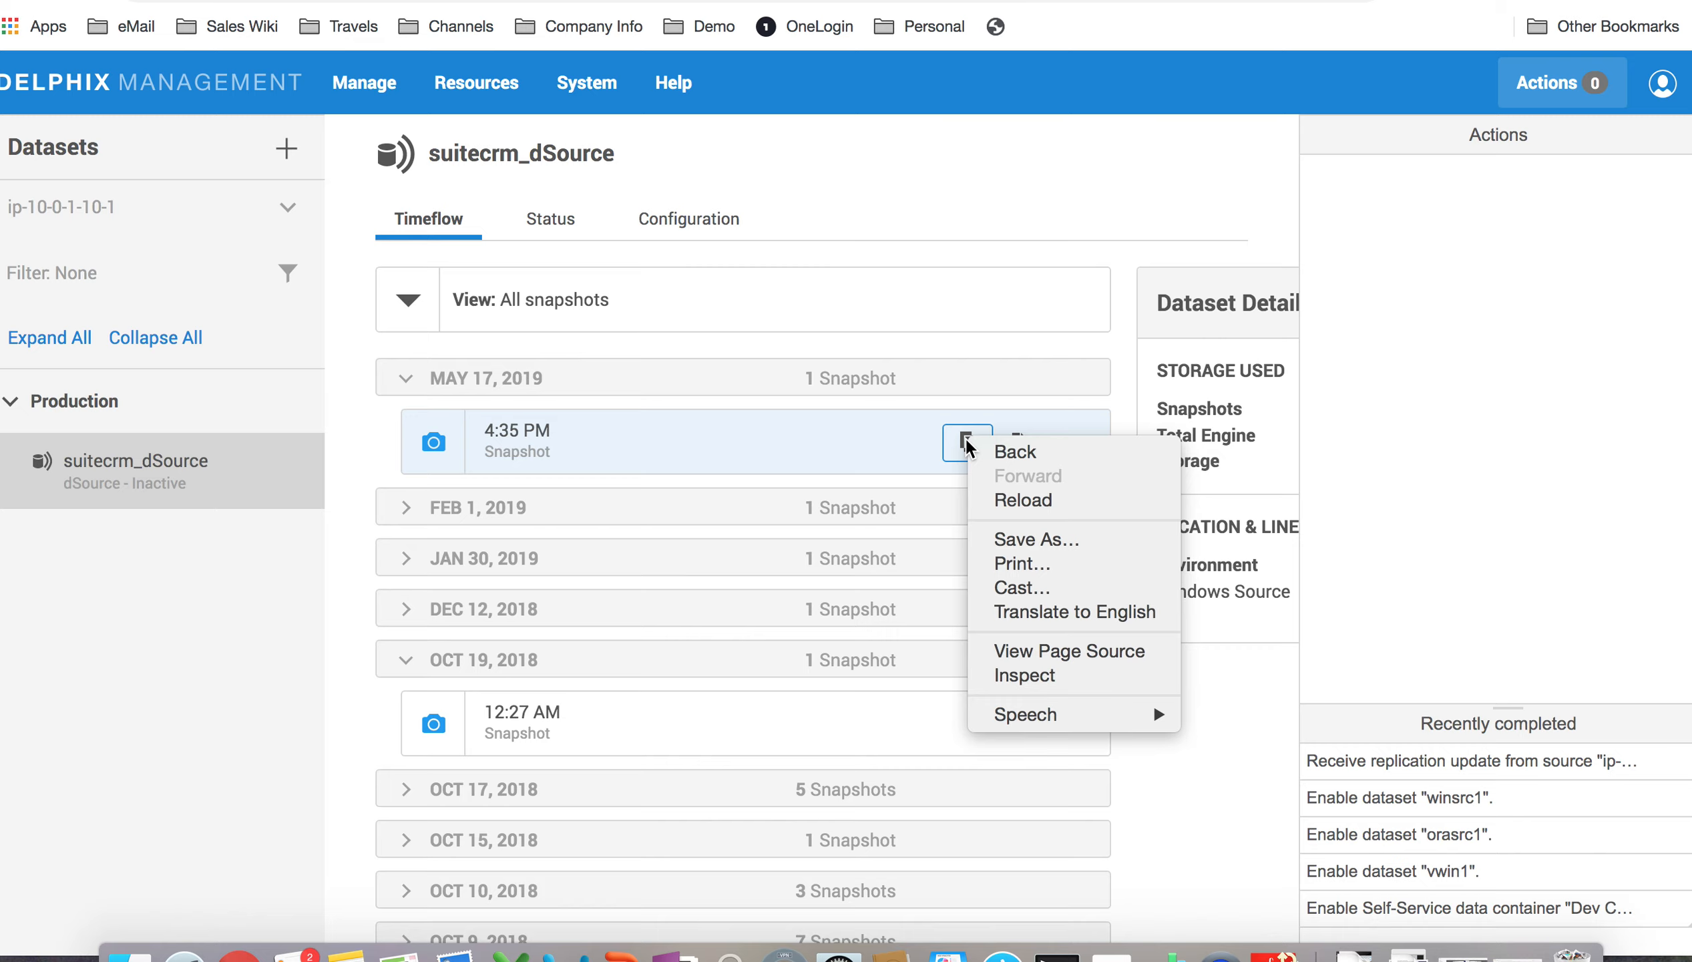
pyautogui.click(961, 445)
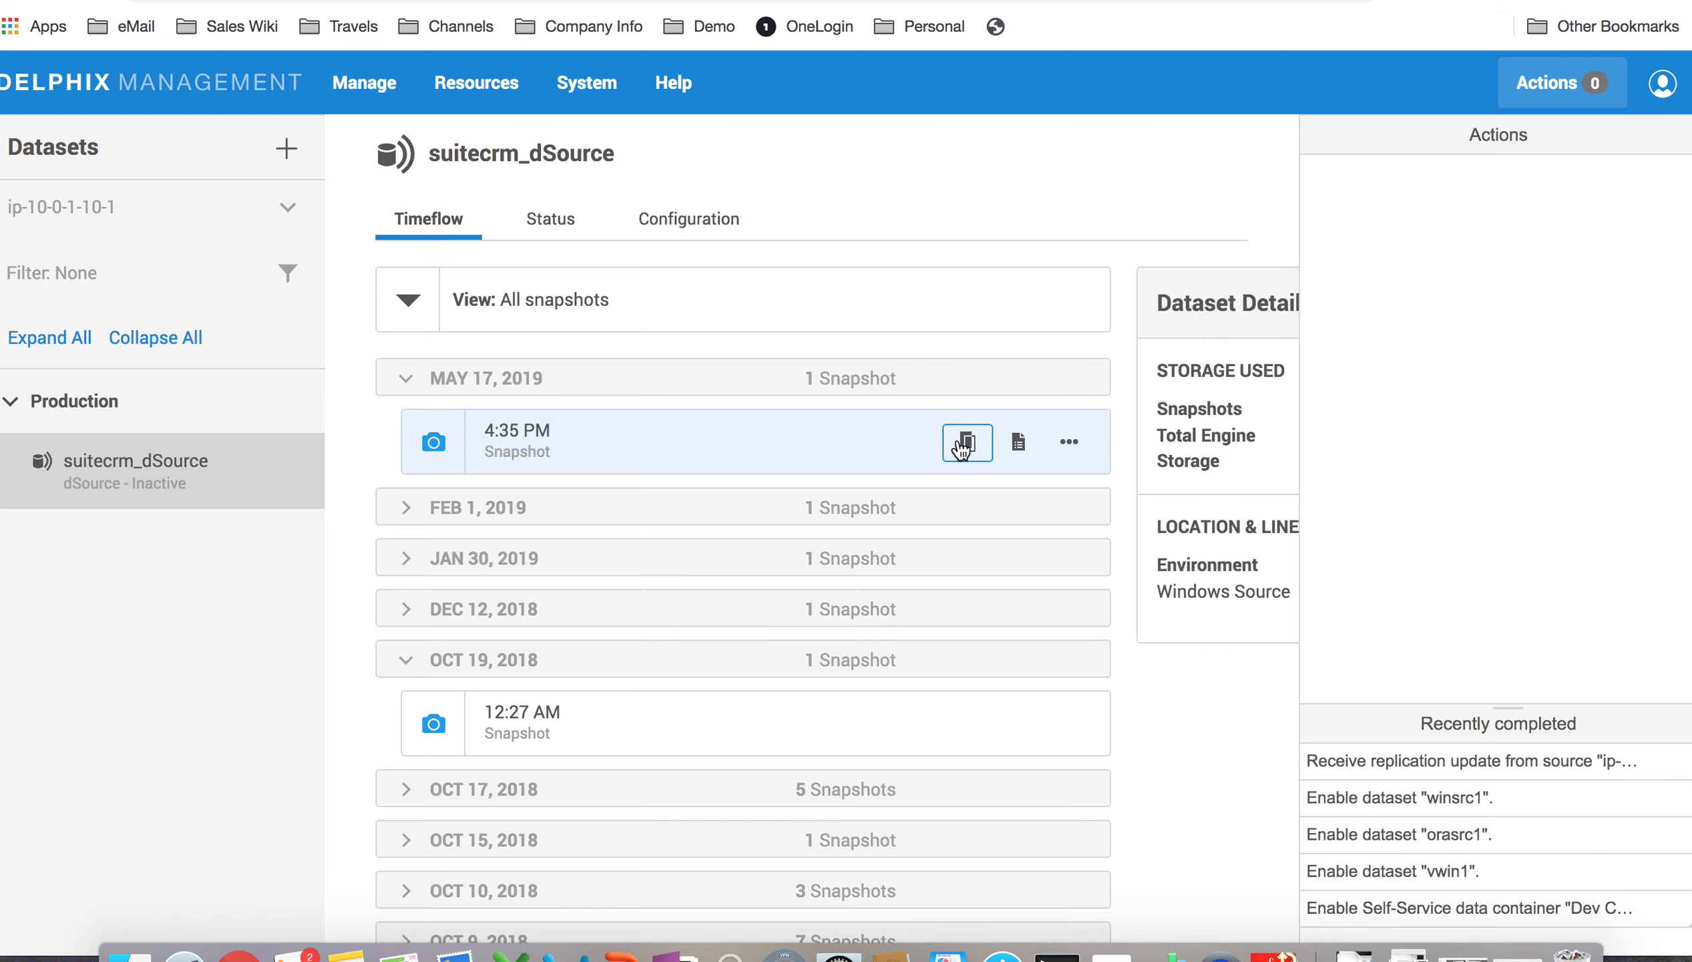
pyautogui.rightClick(961, 449)
pyautogui.click(967, 449)
pyautogui.click(968, 443)
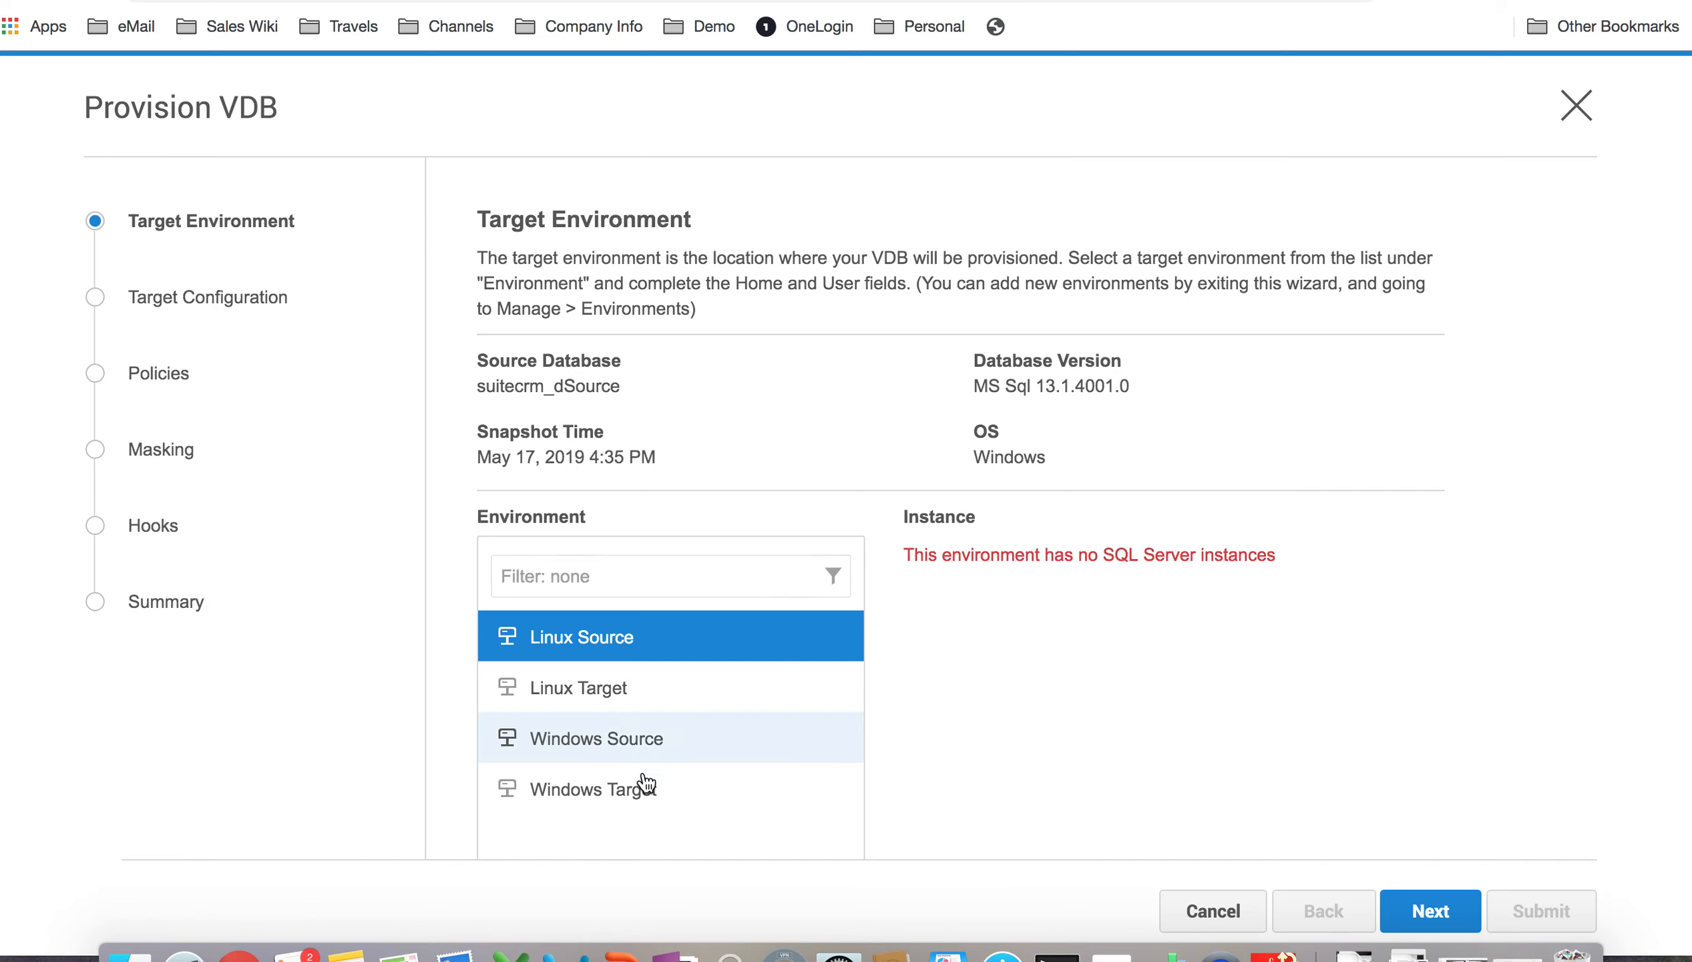
# Step: Target the Windows Target environment and name the VDB database 'replicated'
pyautogui.click(646, 786)
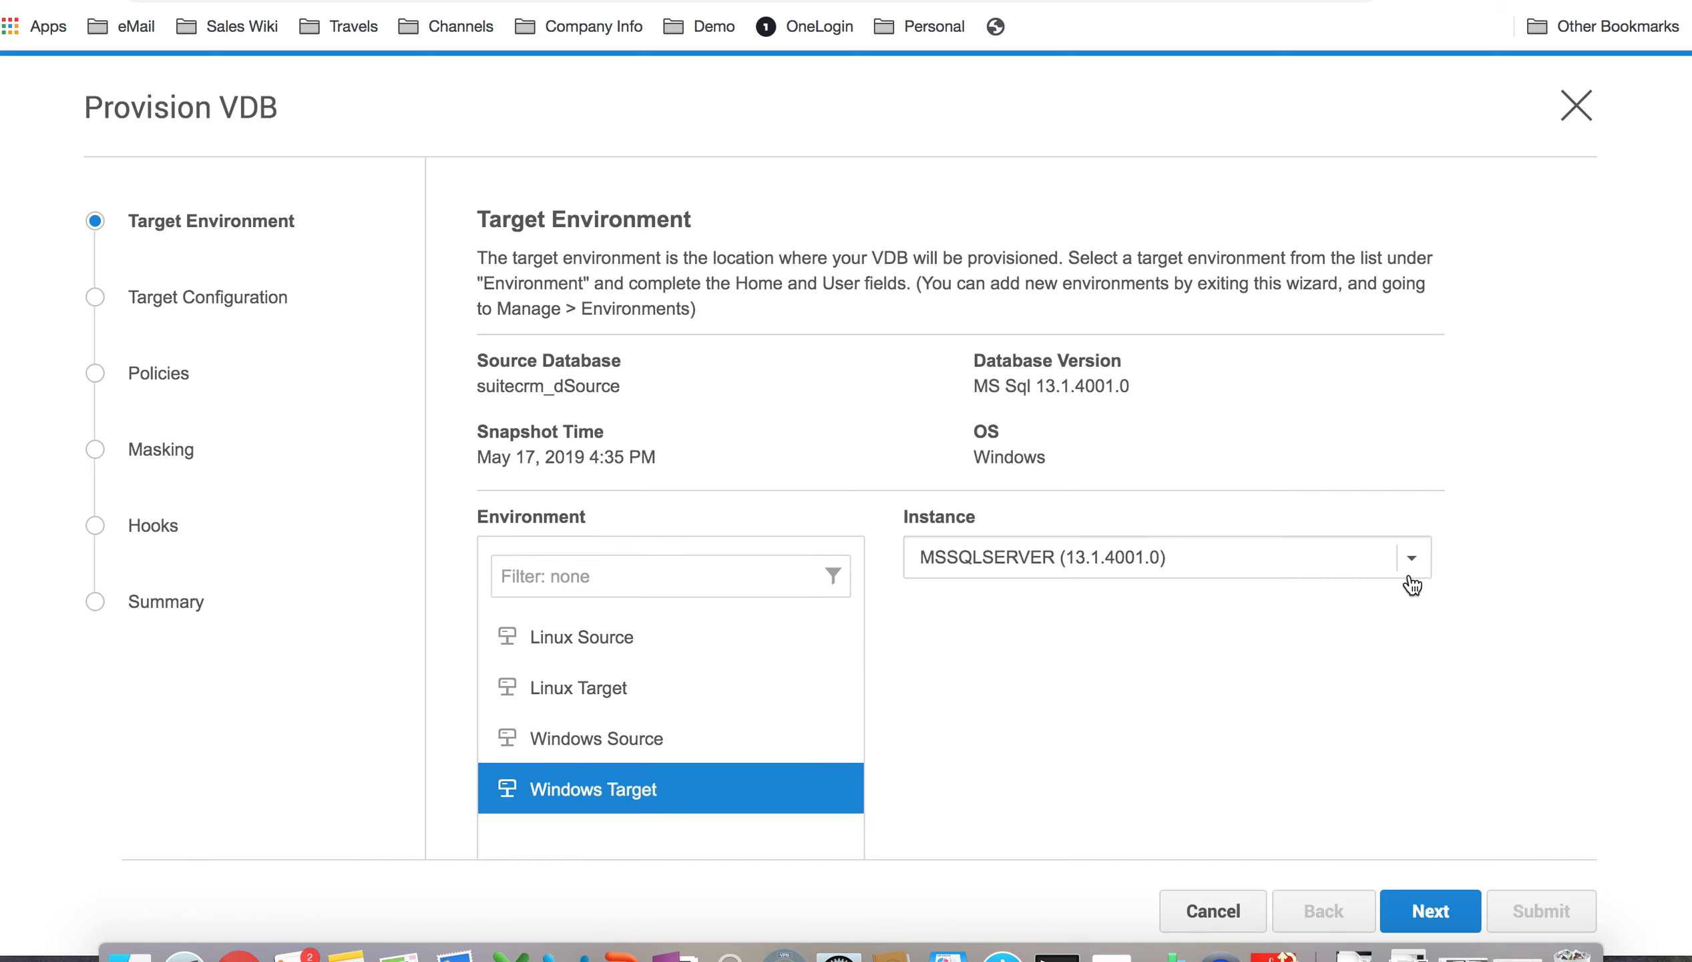
pyautogui.click(1451, 912)
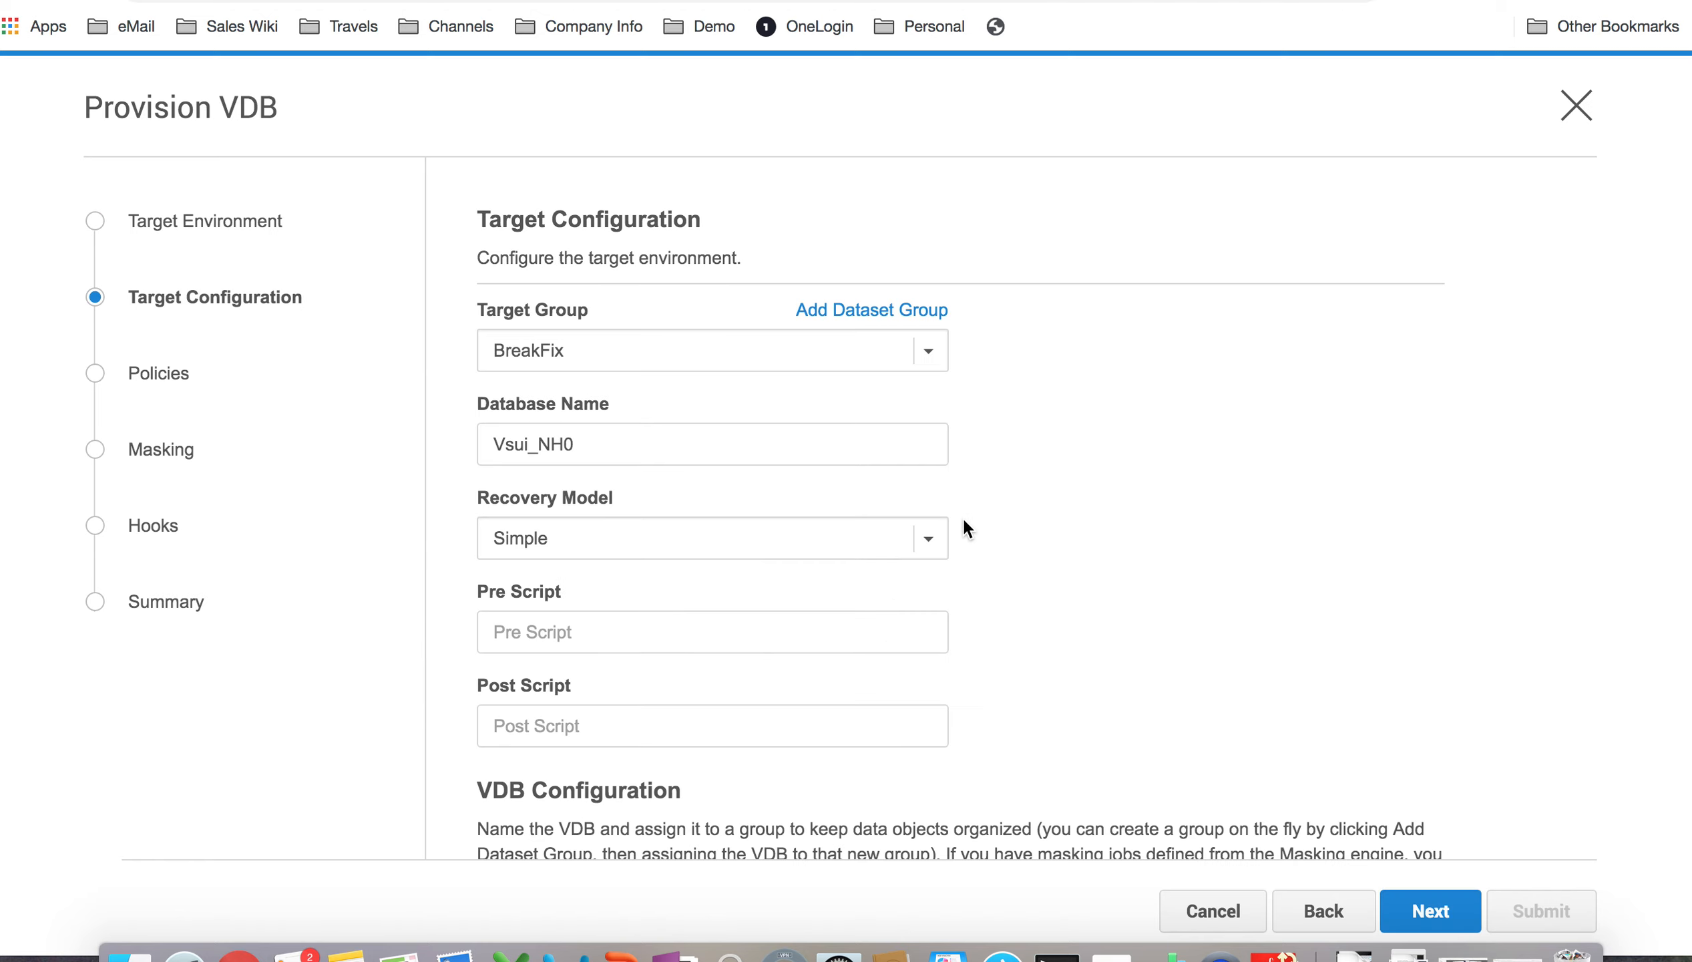
pyautogui.moveTo(718, 440); pyautogui.dragTo(484, 442)
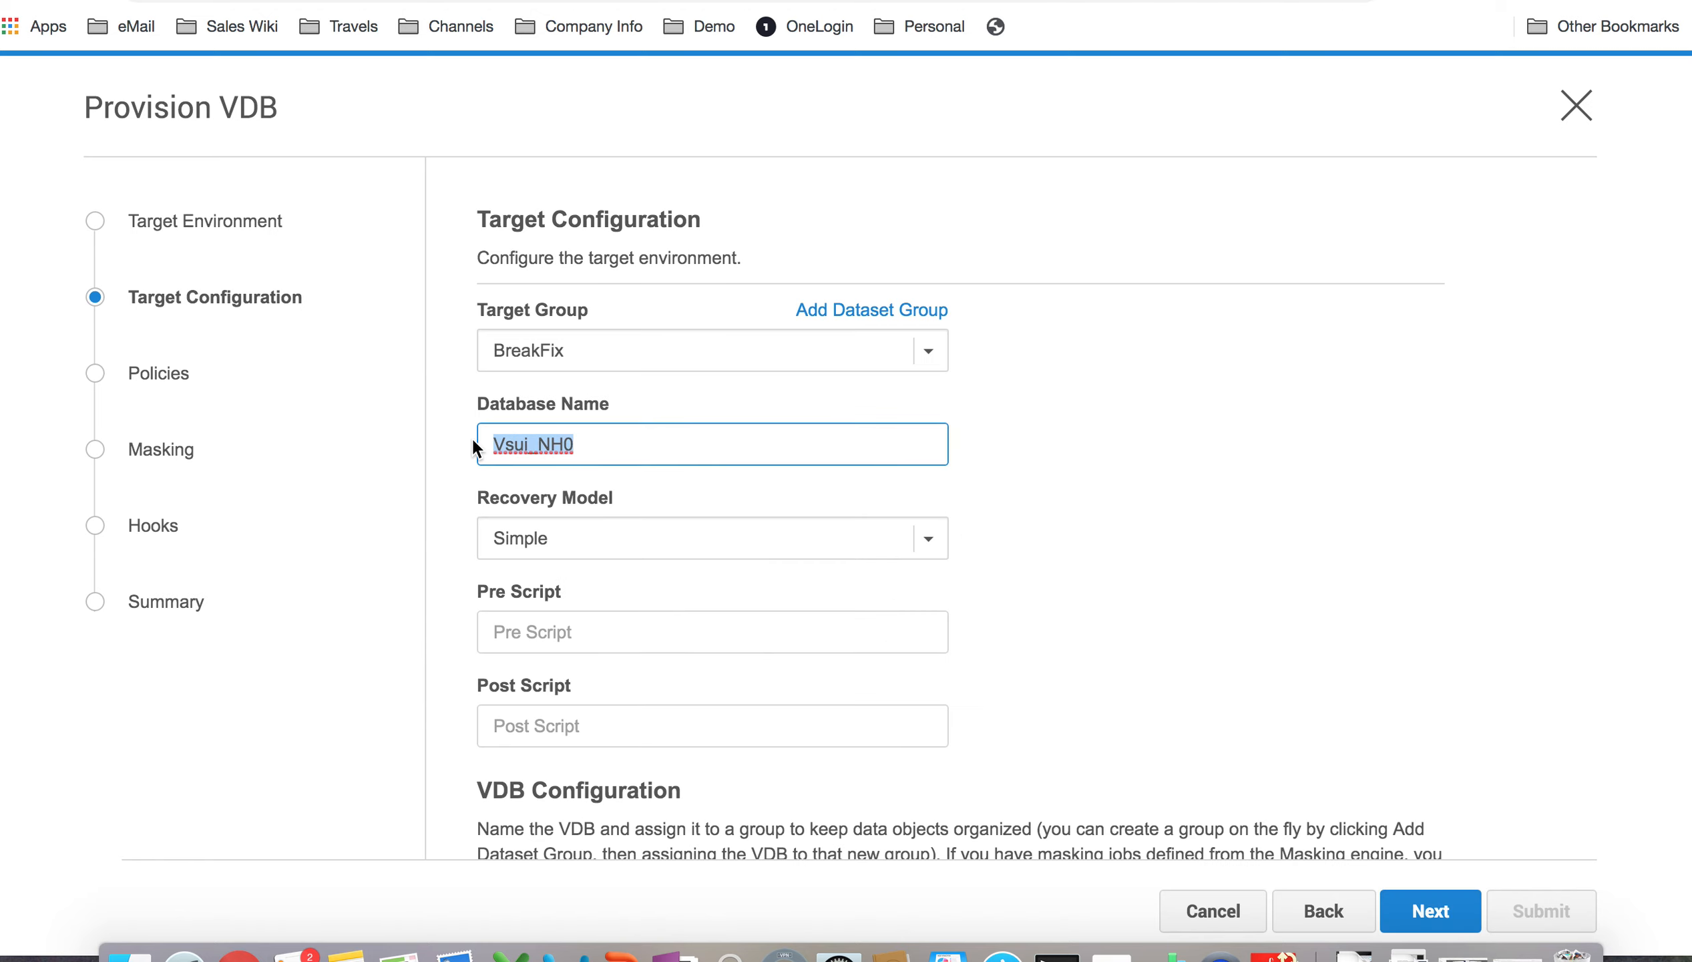
pyautogui.write('replicted')
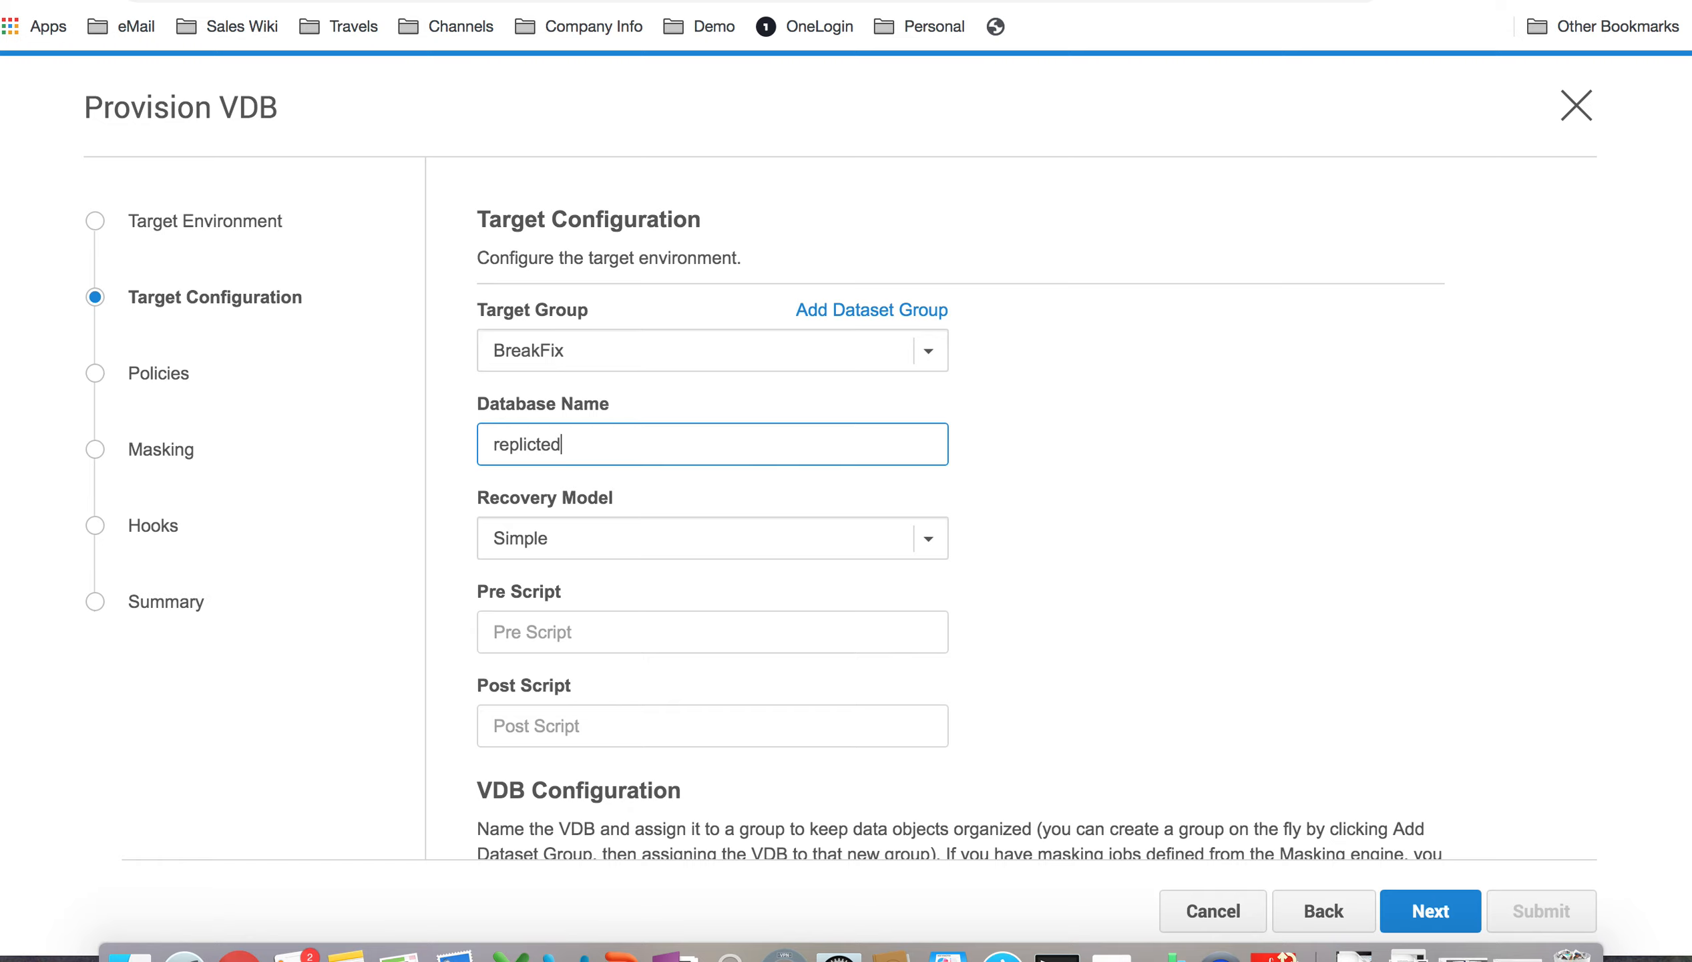
pyautogui.press('BackSpace')
pyautogui.press('BackSpace')
pyautogui.press('BackSpace')
pyautogui.write('ated')
pyautogui.scroll(-5, 860, 635)
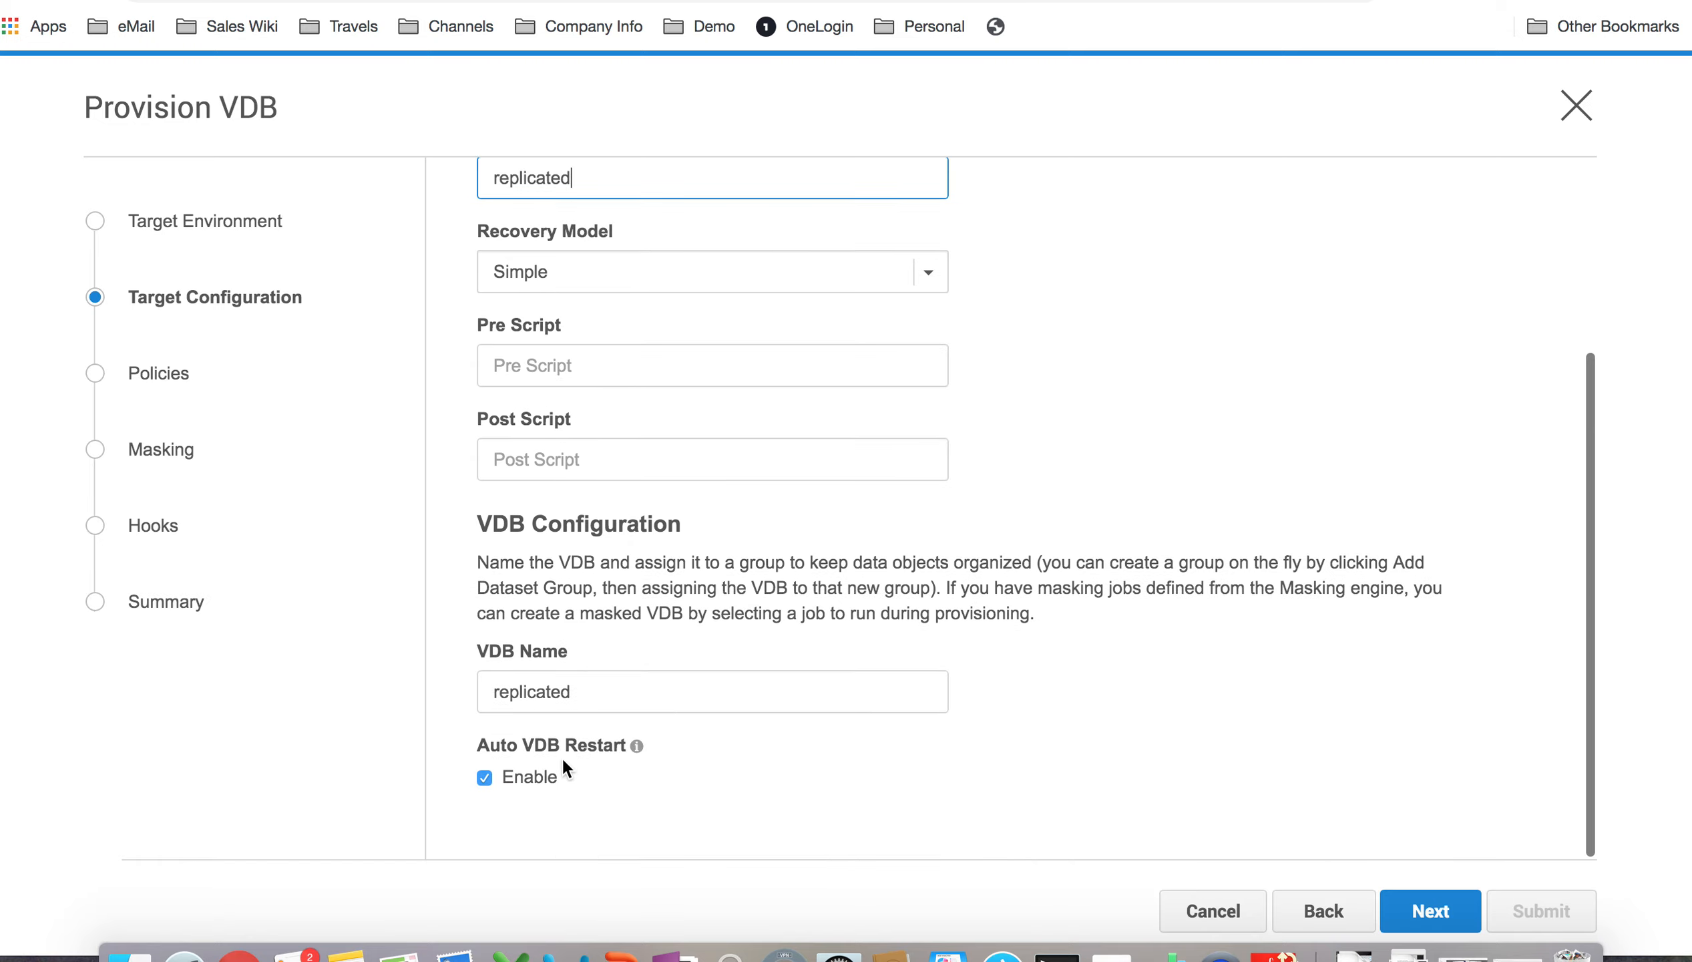
pyautogui.click(1444, 915)
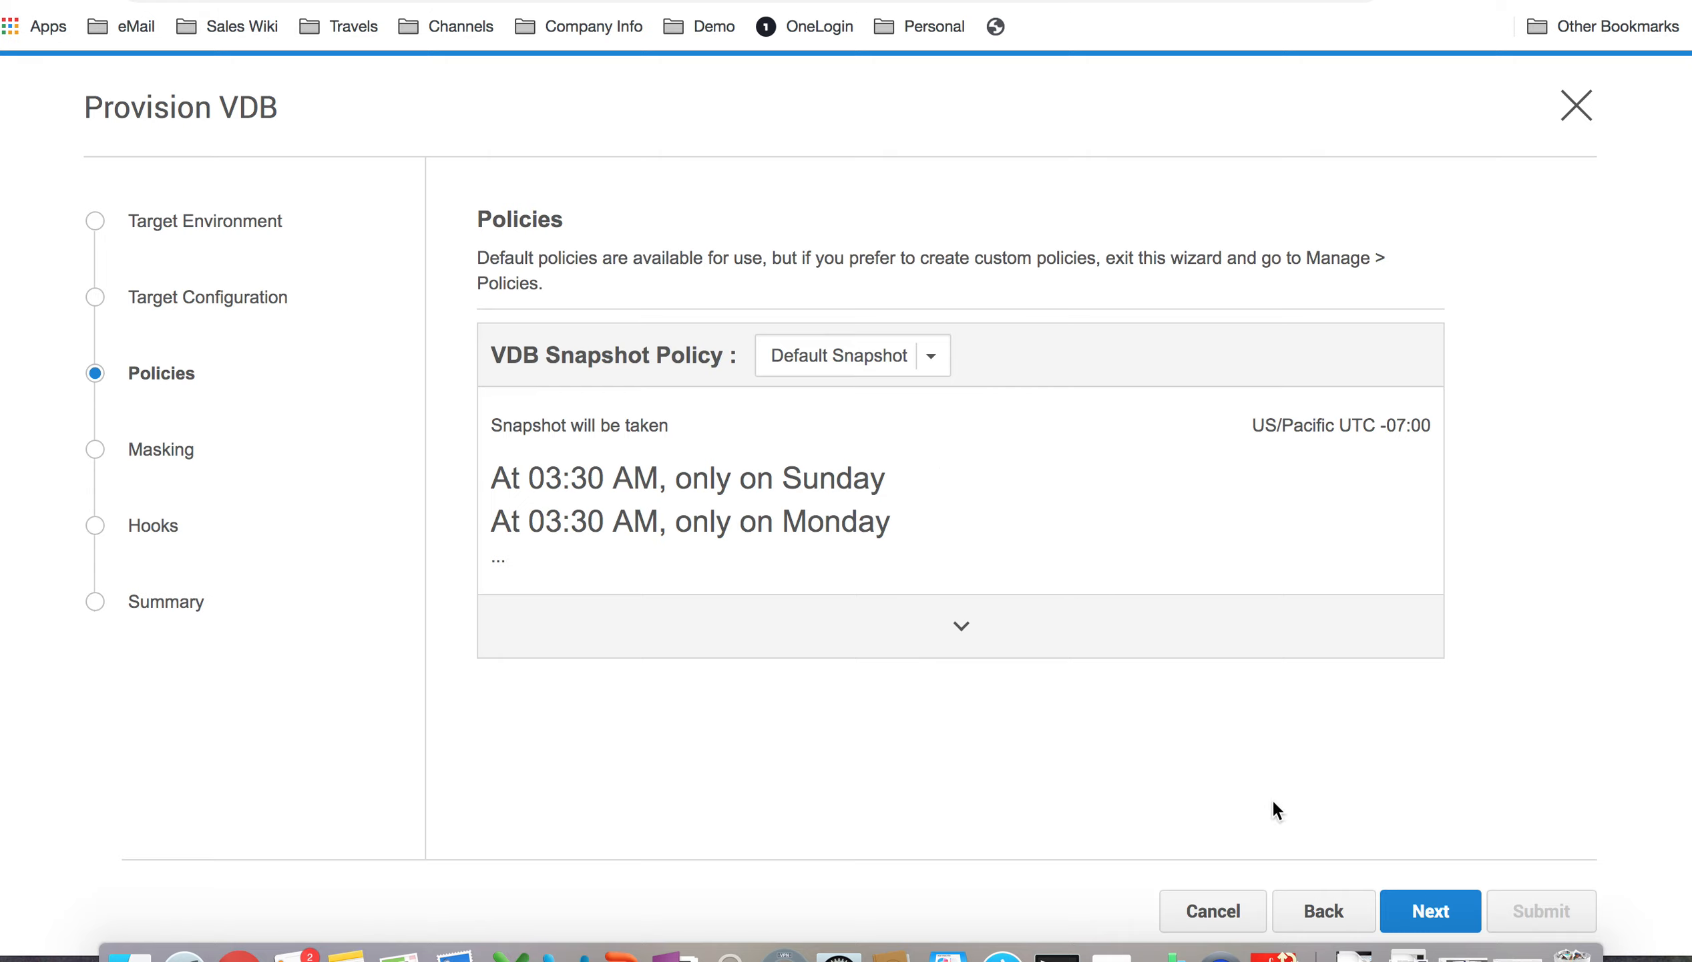
# Step: Keep default policy, no masking or hooks, and submit the replicated VDB
pyautogui.click(1419, 913)
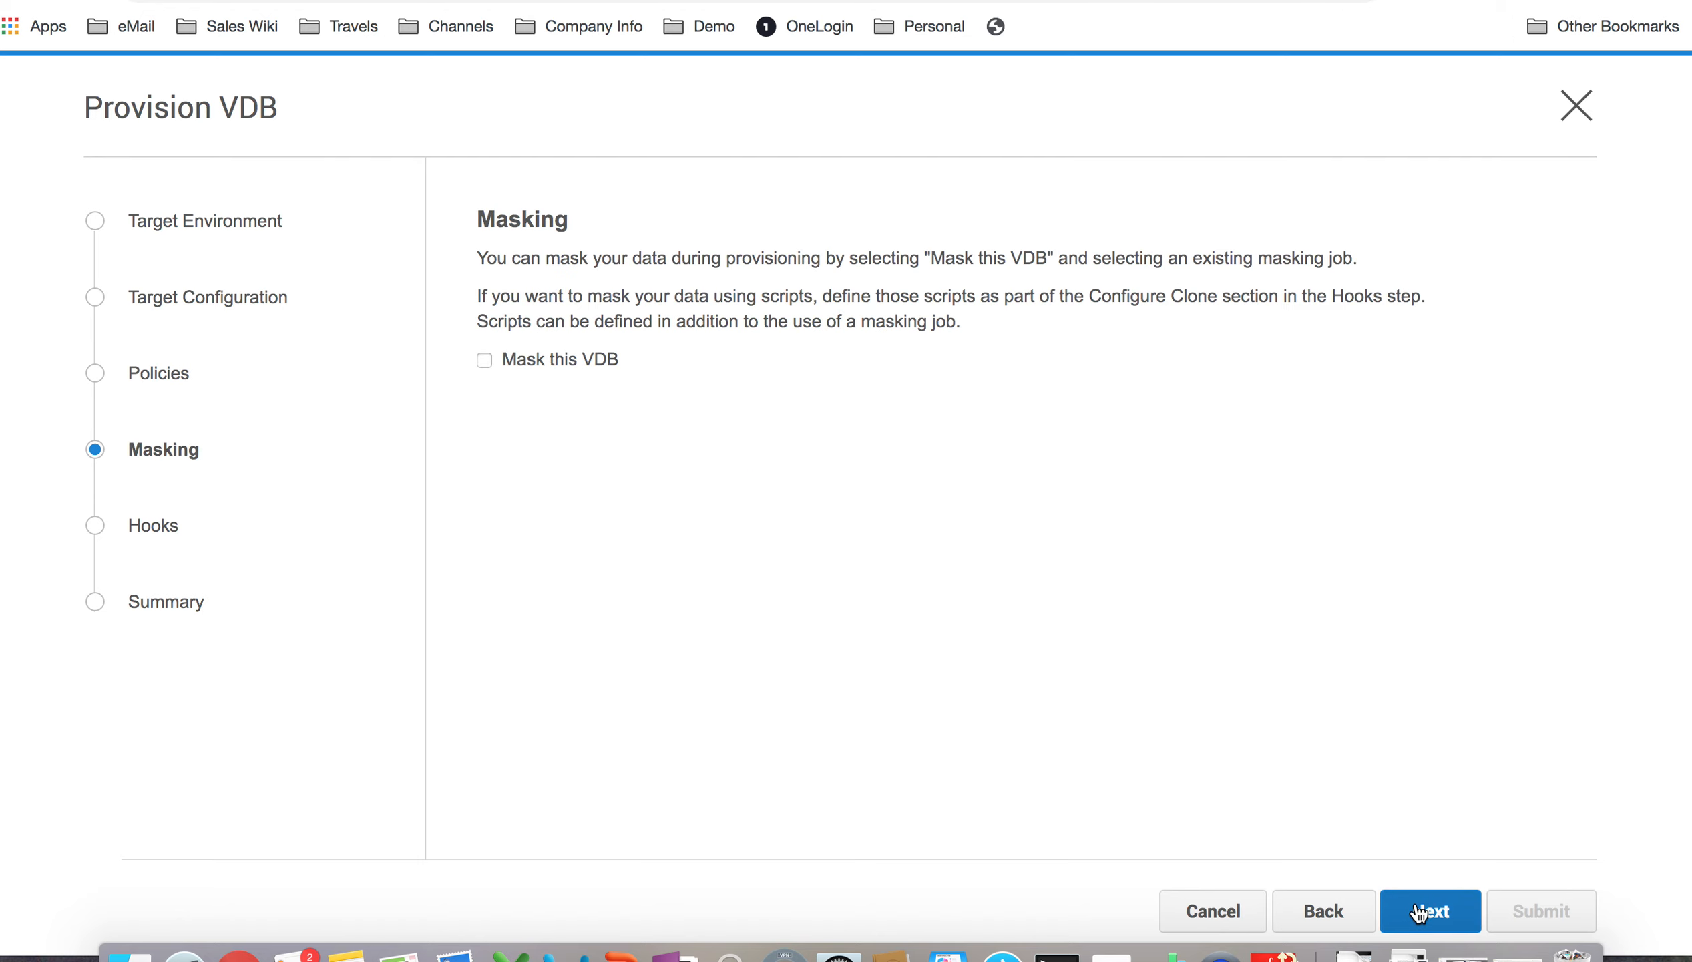
pyautogui.click(1420, 914)
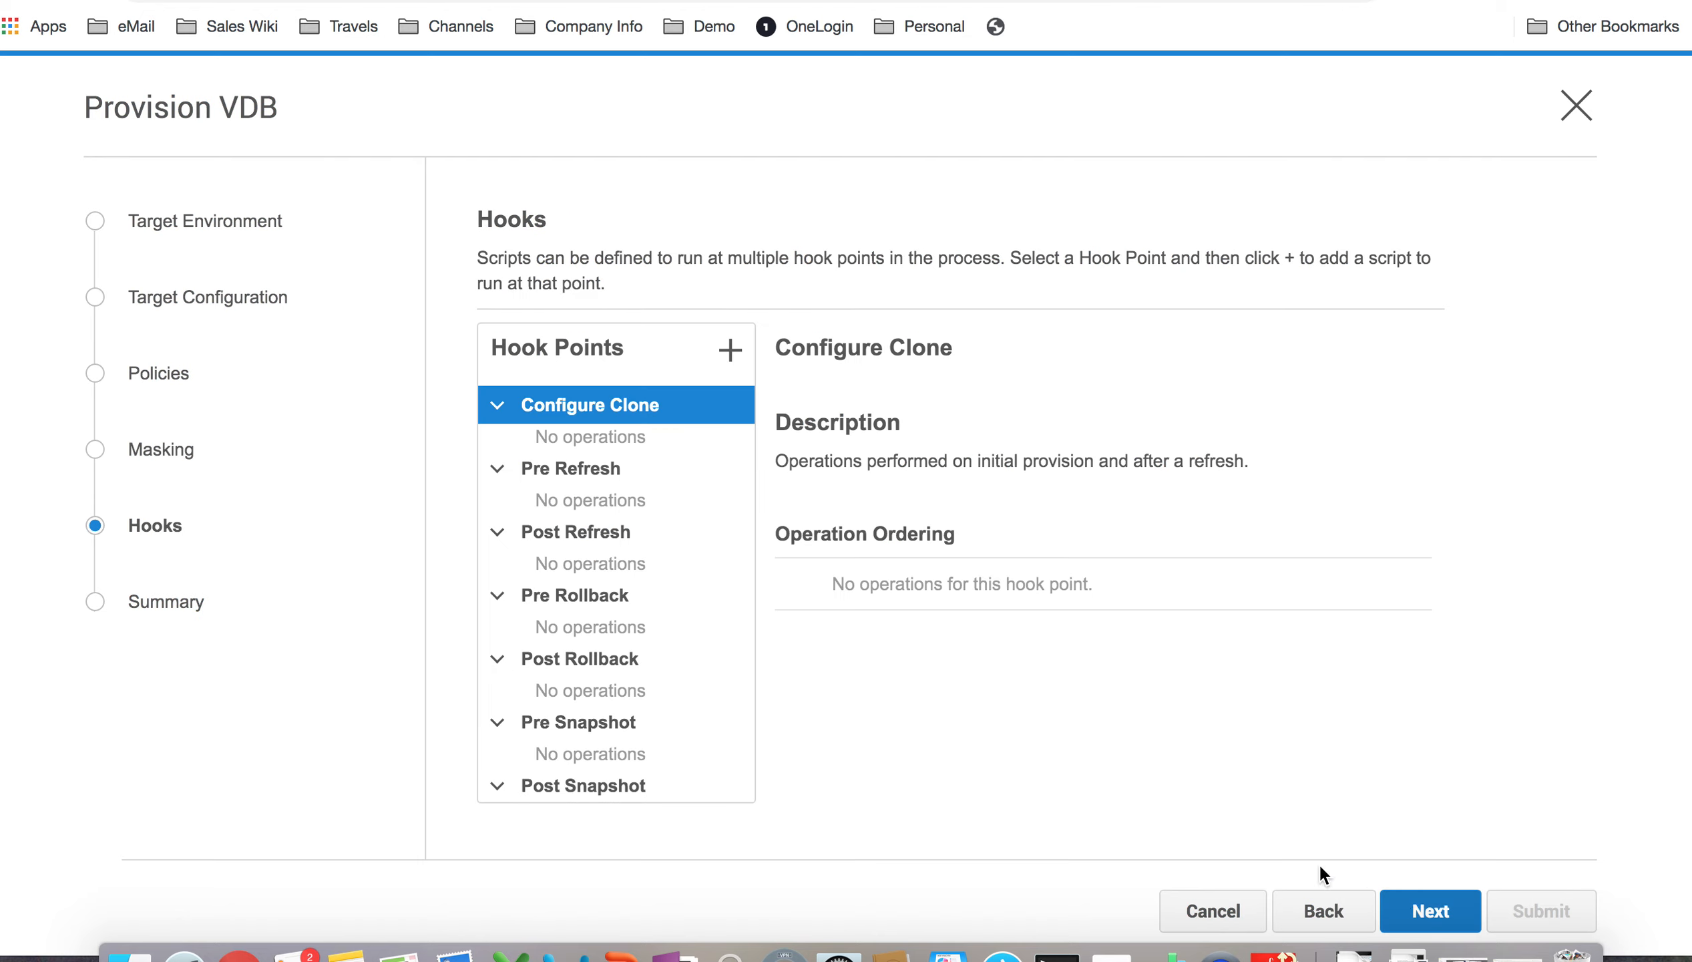
pyautogui.scroll(-5, 638, 565)
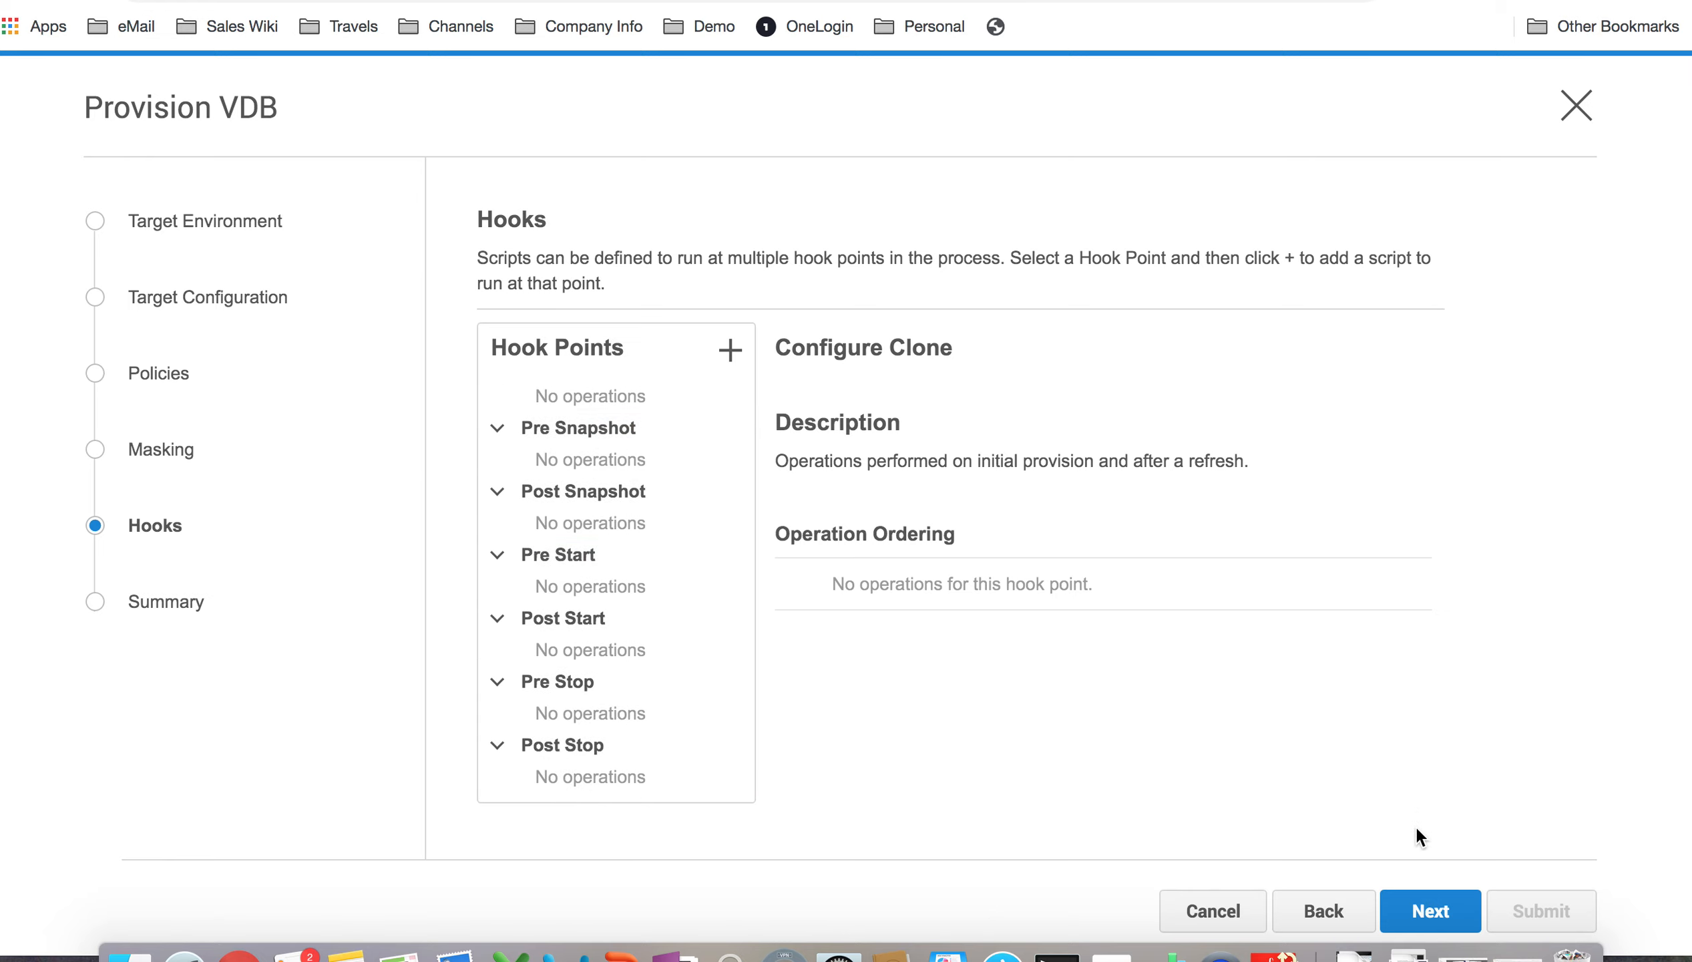
pyautogui.click(1418, 904)
pyautogui.scroll(-5, 1236, 528)
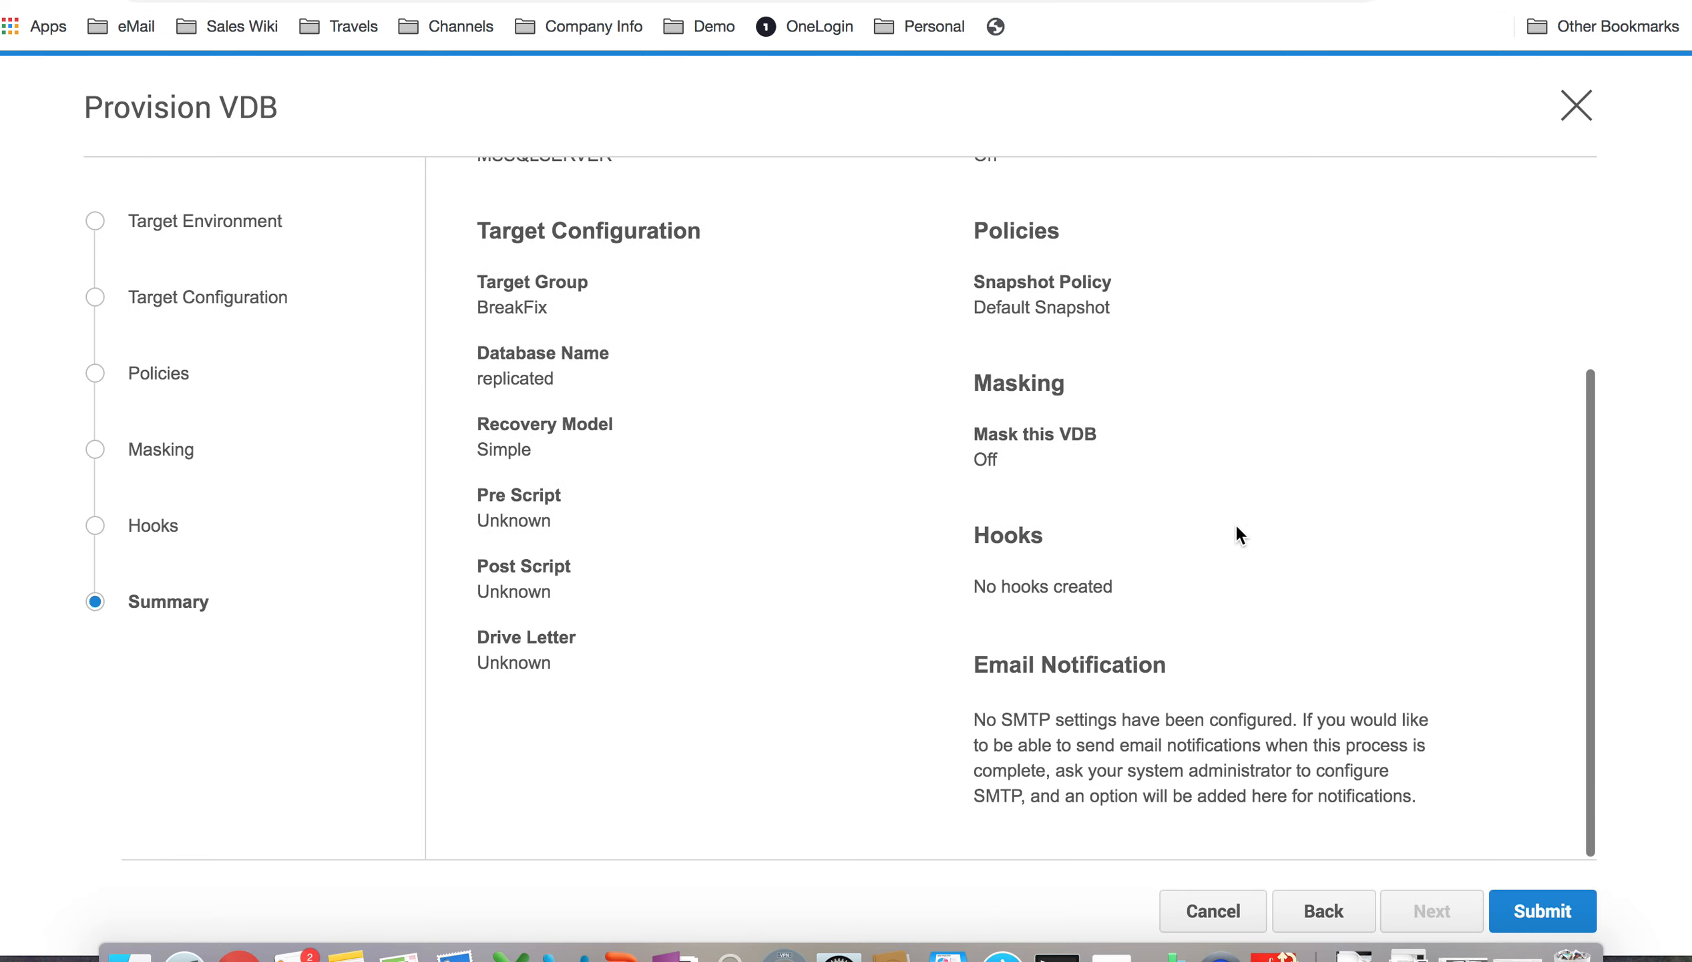
pyautogui.click(1544, 912)
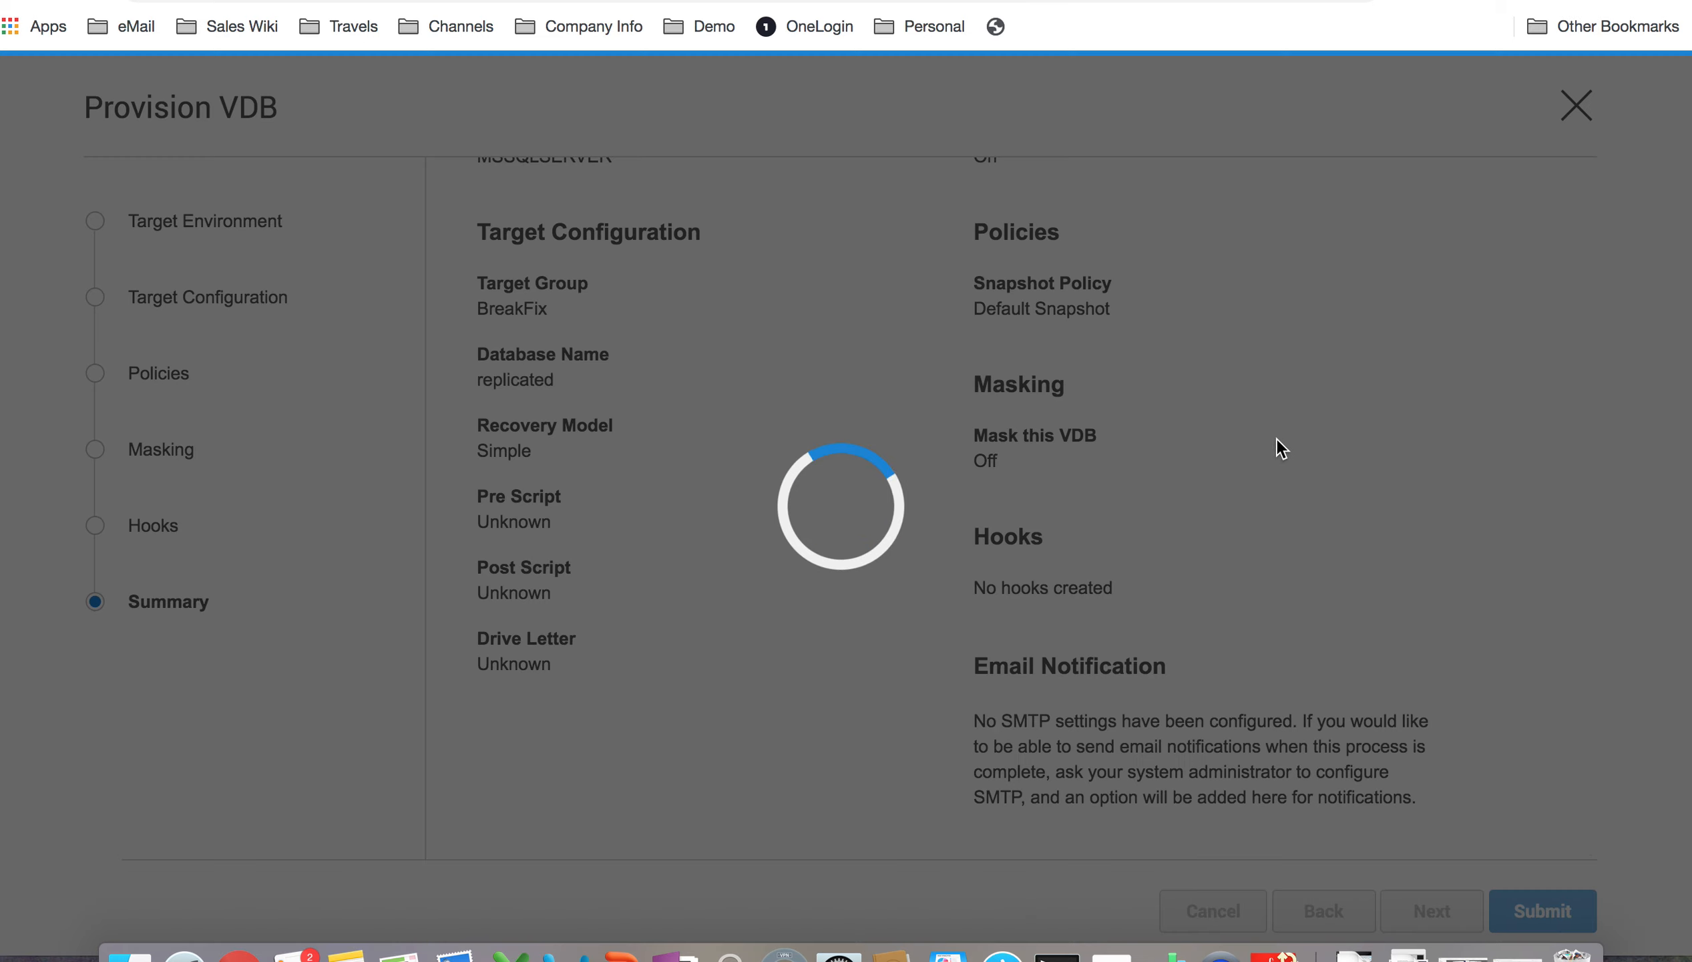
# Step: Return to the other Delphix engine and collapse the Production and BREAK FIX dataset groups
pyautogui.click(336, 2)
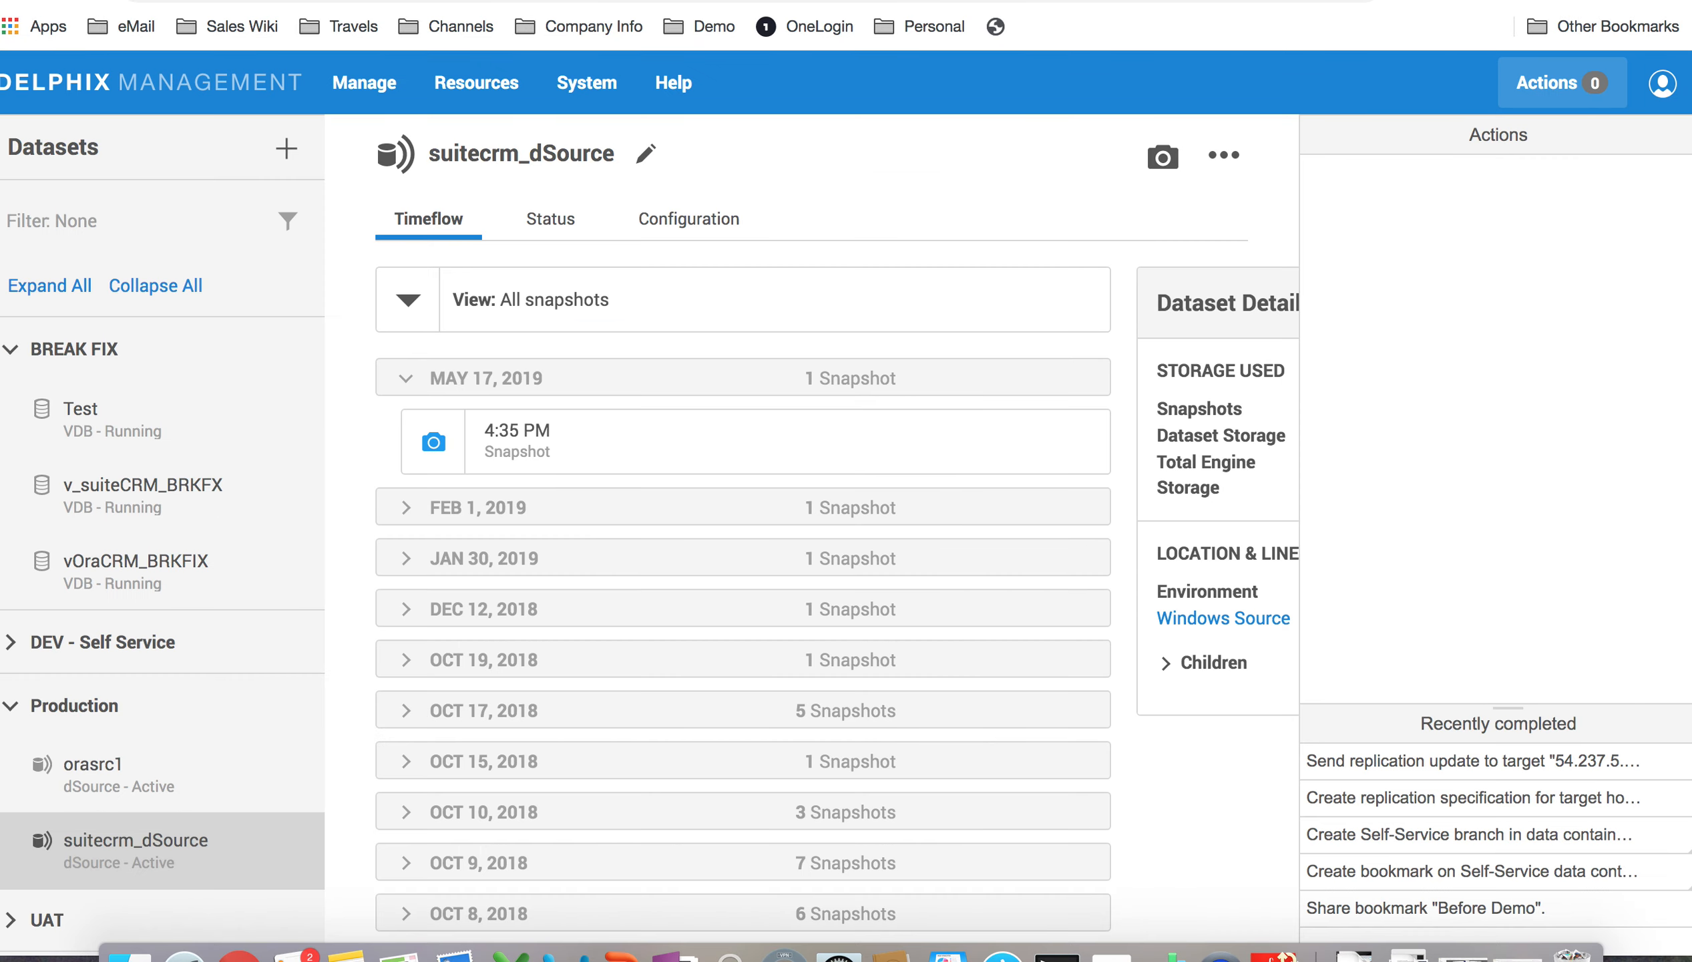
pyautogui.click(31, 708)
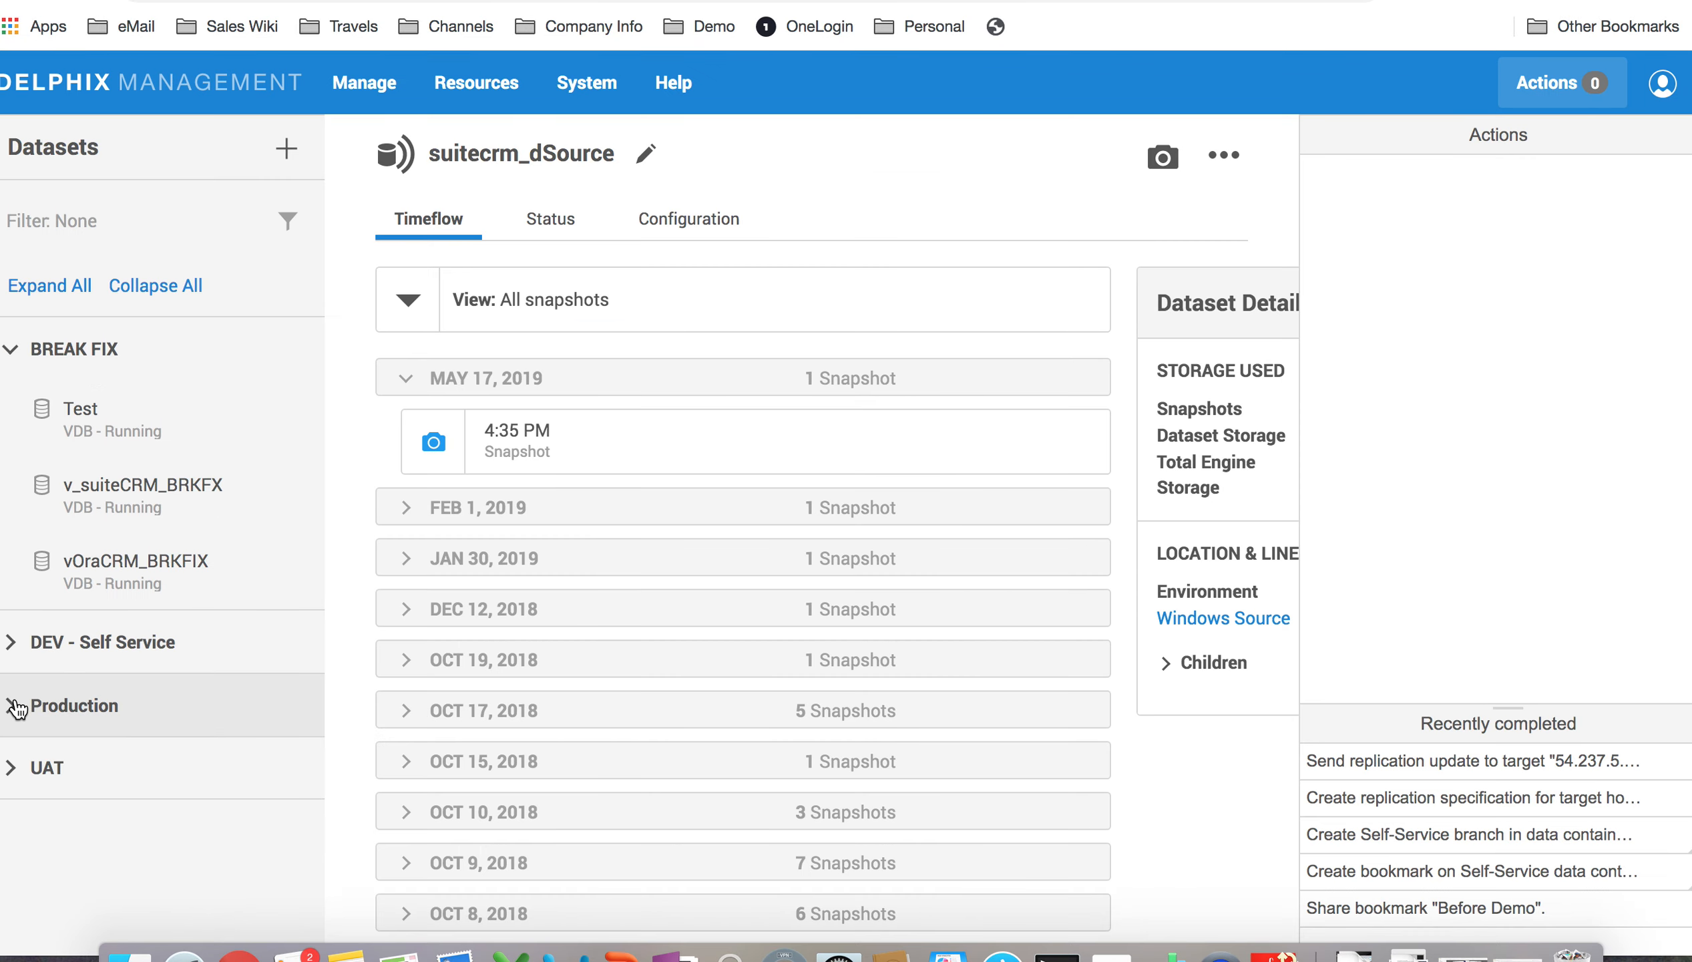
pyautogui.click(16, 353)
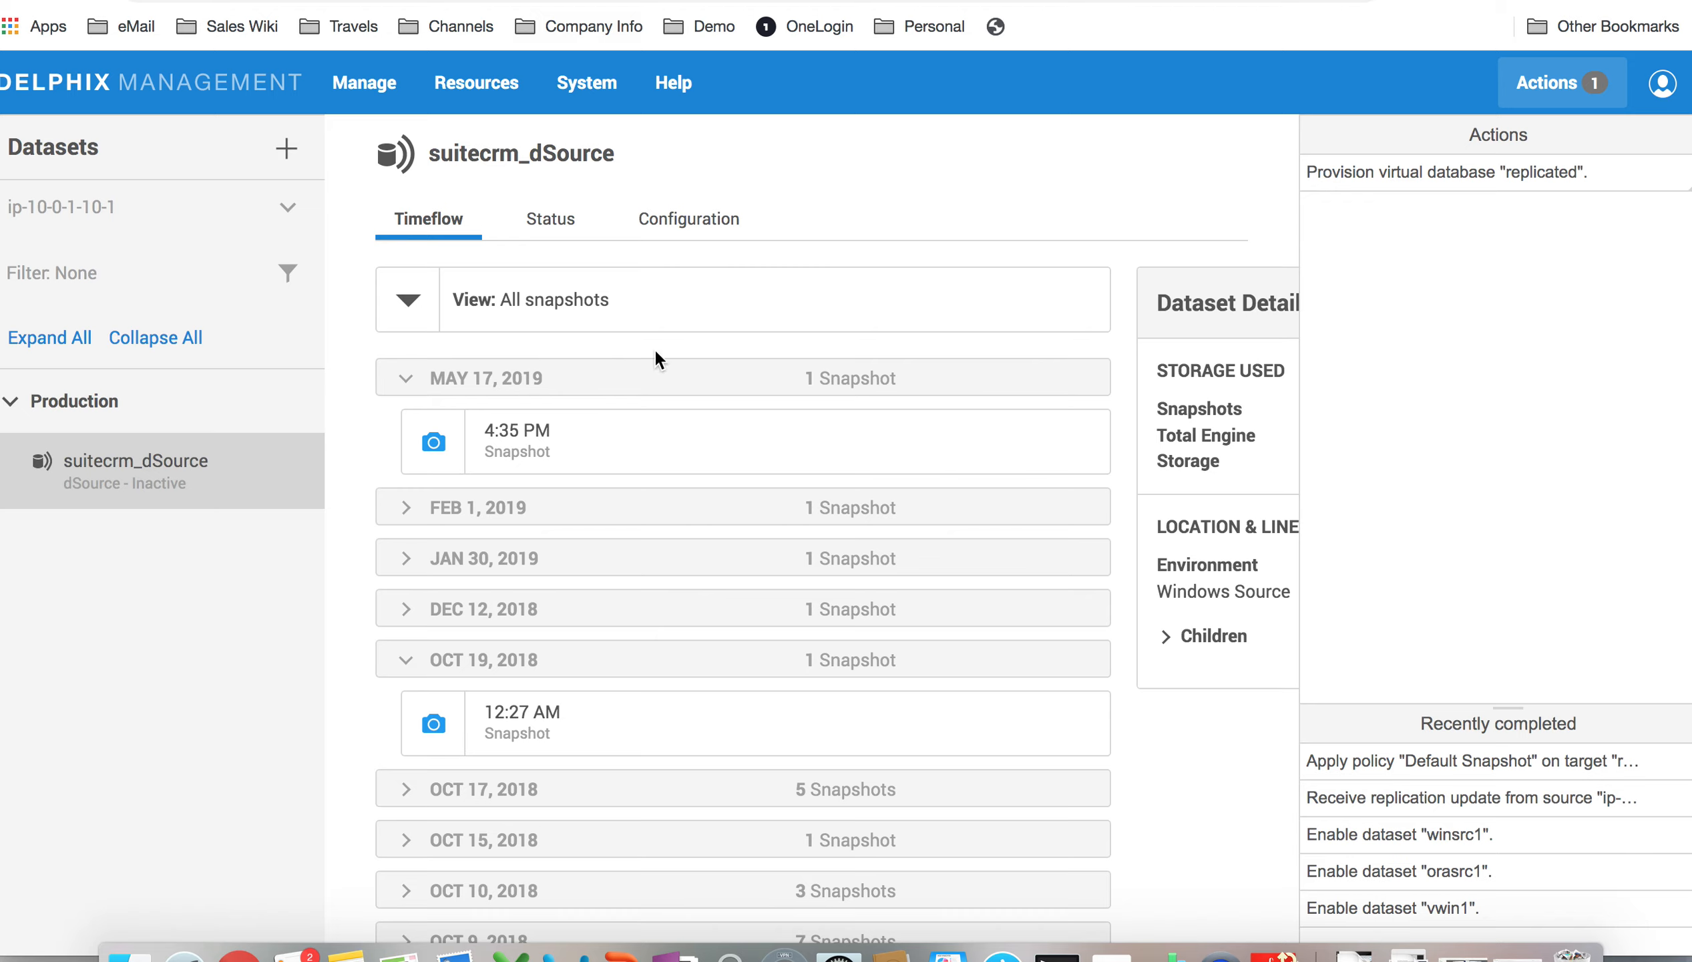
# Step: Expand the 'Provision virtual database replicated' action's progress and open the System Audit log
pyautogui.click(1449, 177)
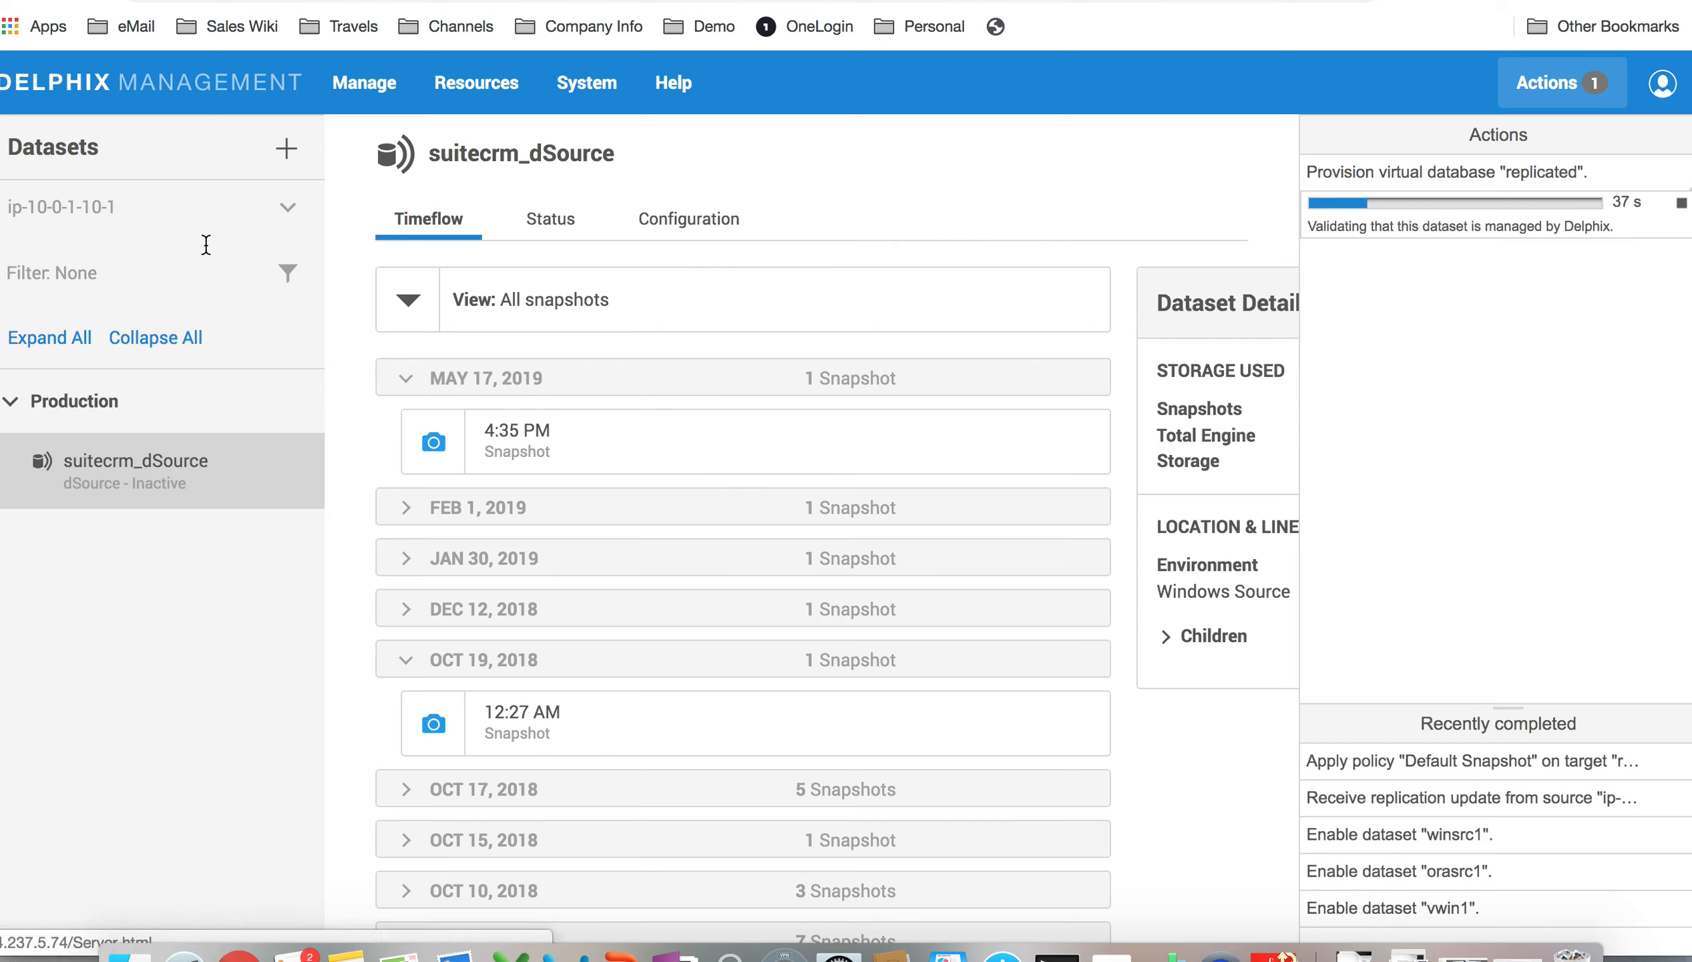
pyautogui.click(585, 86)
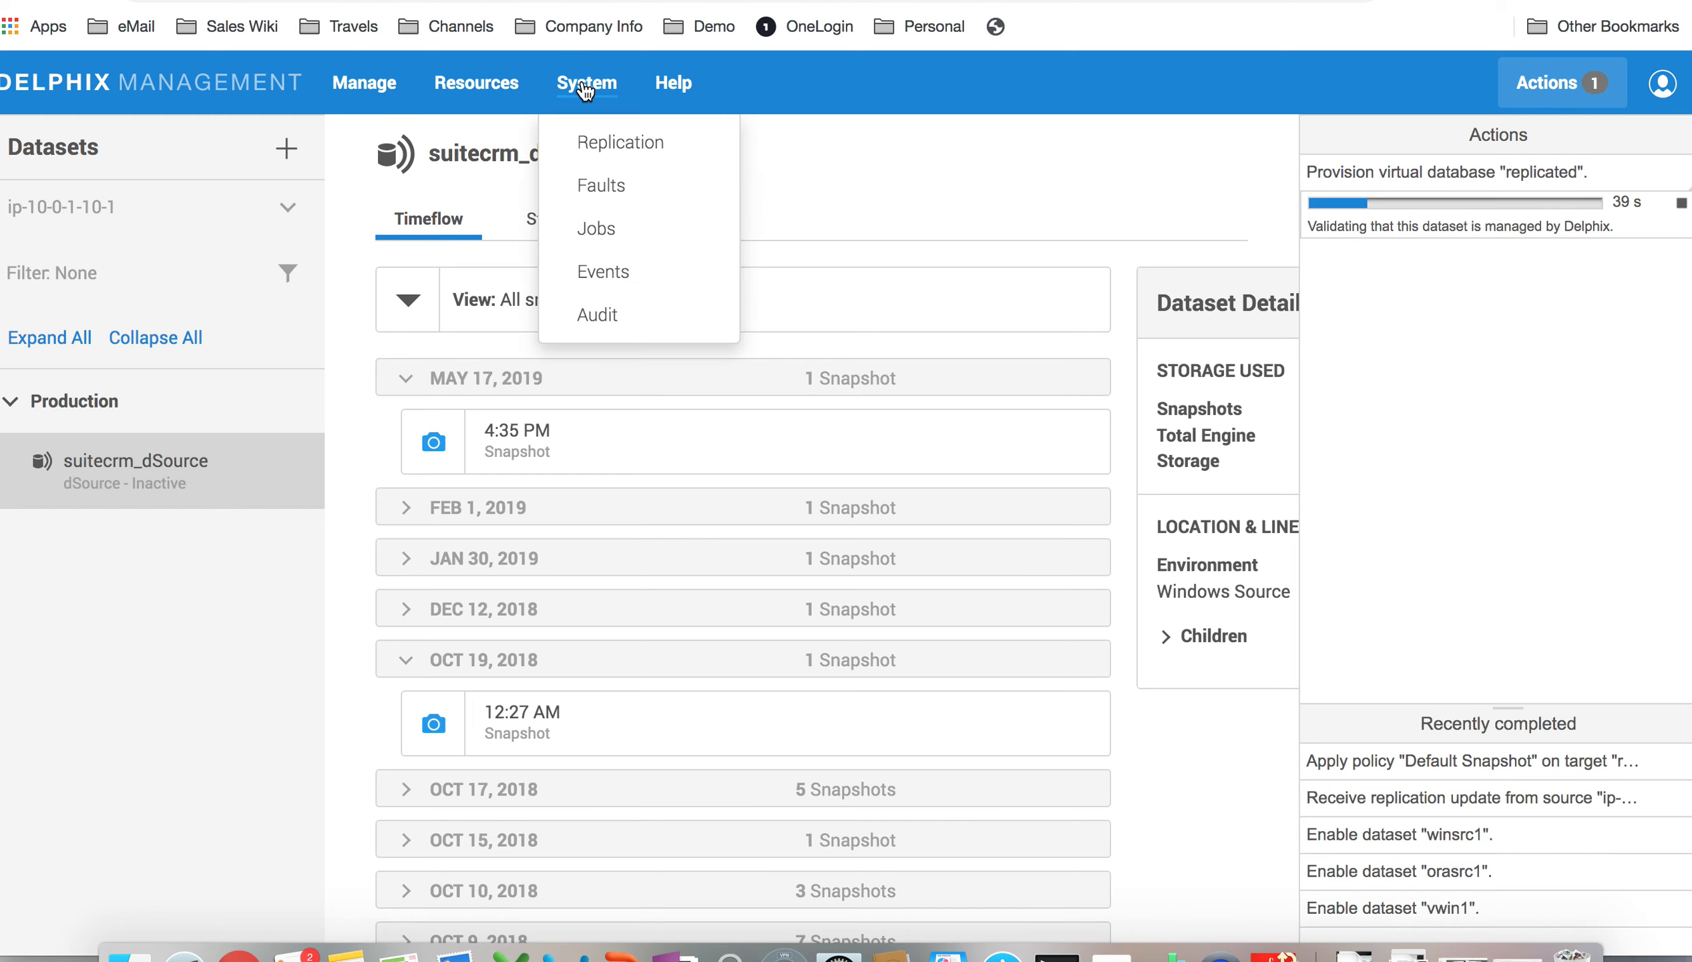
pyautogui.click(597, 315)
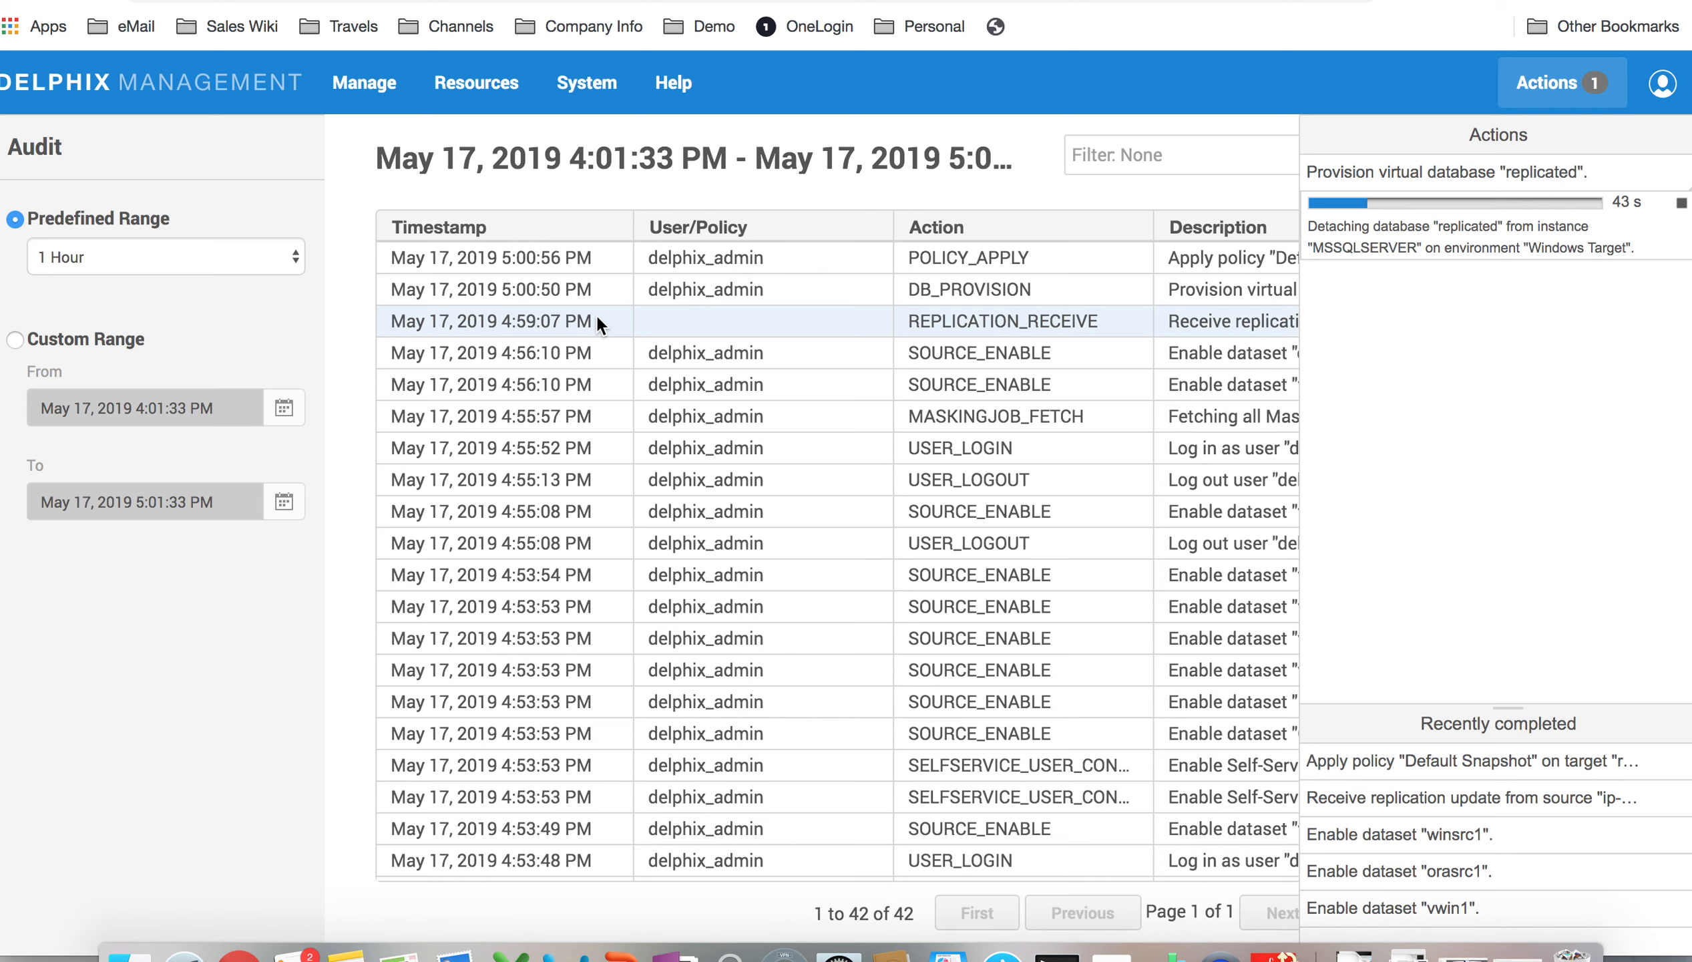